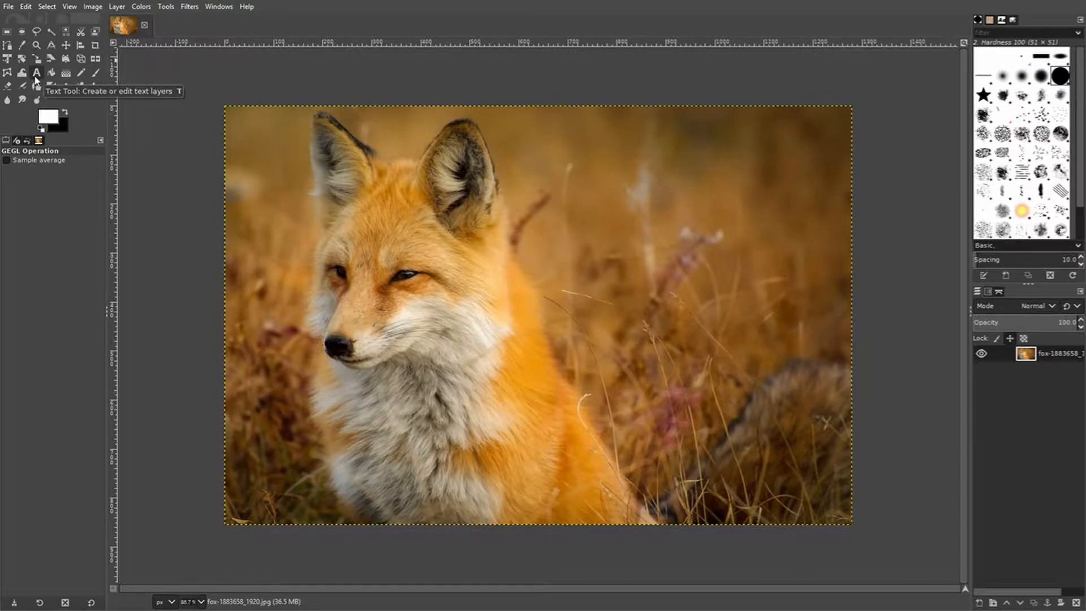
- Set up the Text tool with Segoe UI Heavy Italic at 200 px and a white text color
left_click(36, 76)
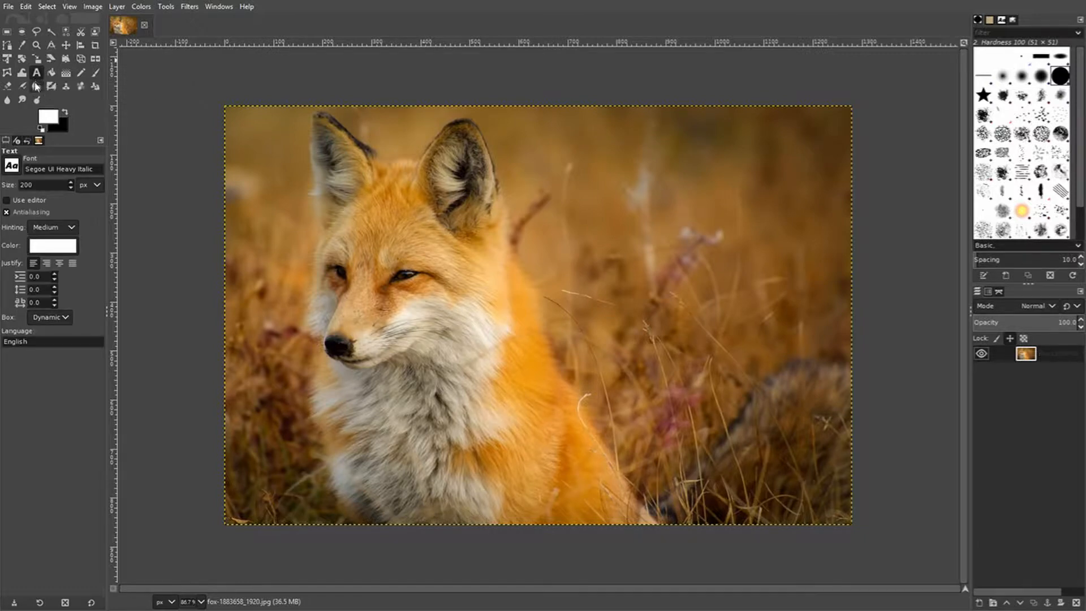
left_click(38, 184)
left_click_drag(40, 185, 23, 184)
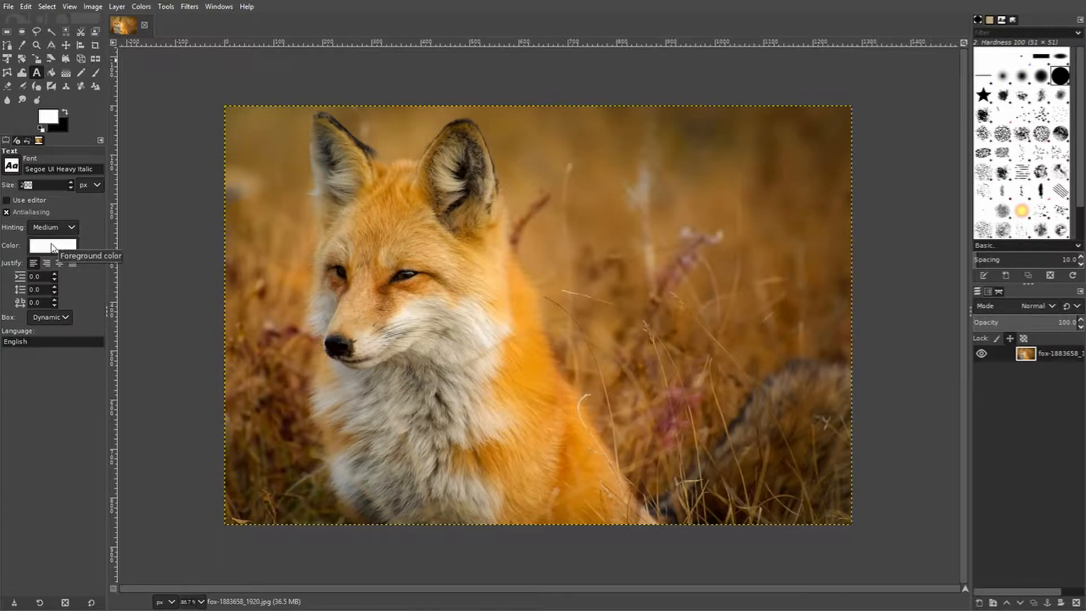
left_click(53, 248)
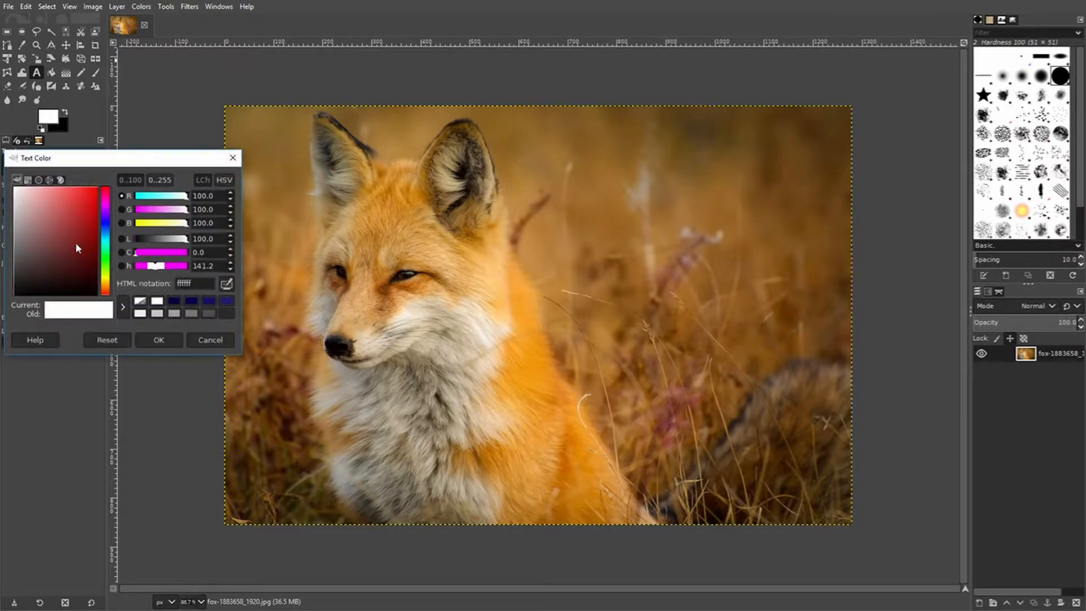
left_click(157, 342)
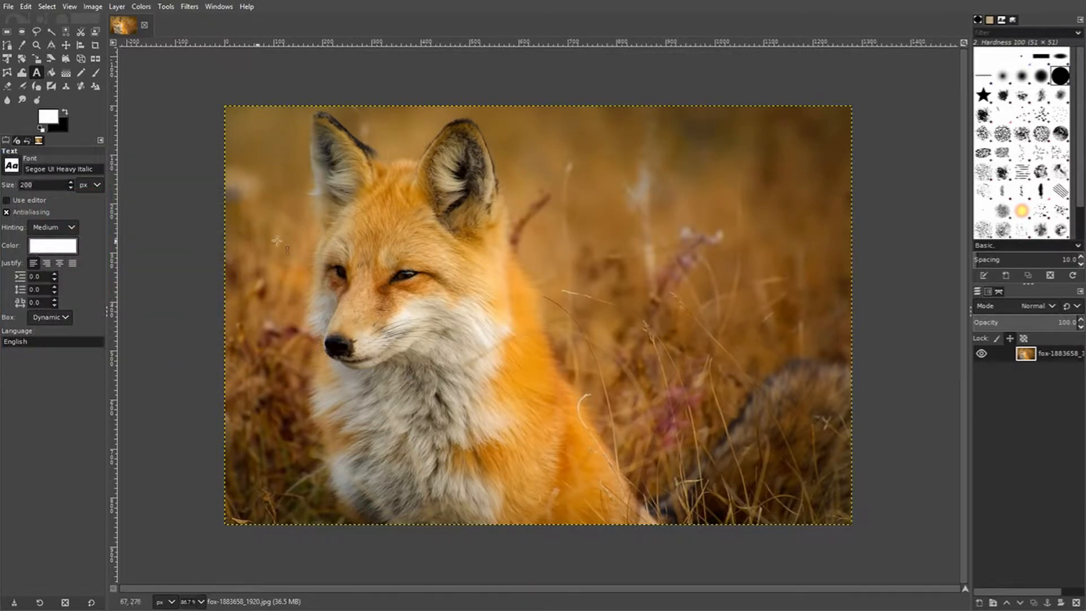
- Add a text layer to the right of the fox's head reading "Life", "is" and "foxy" on three separate lines
left_click(510, 122)
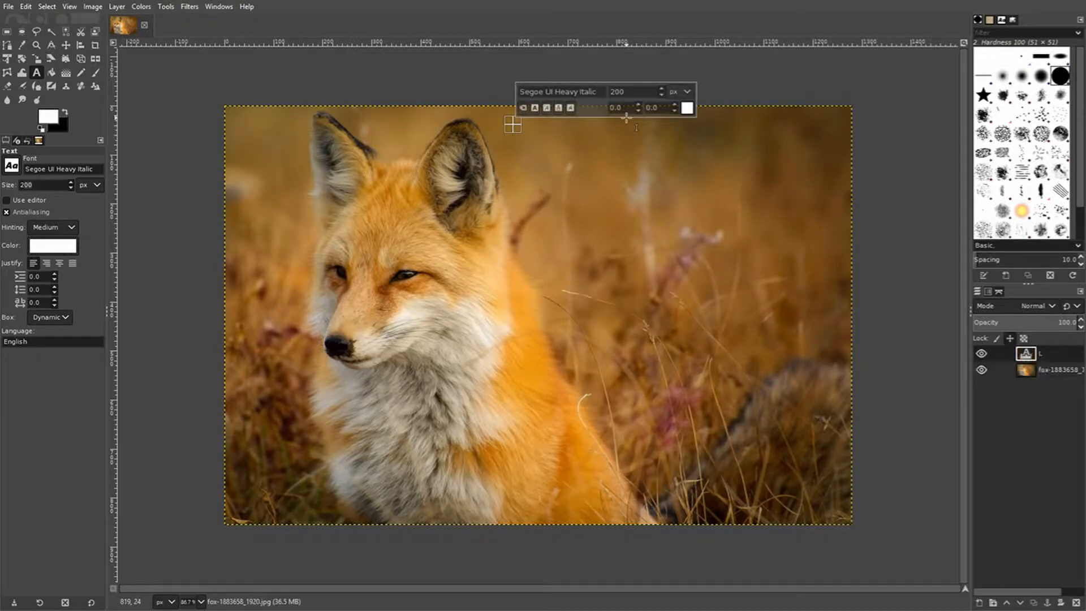
type("Life is fox")
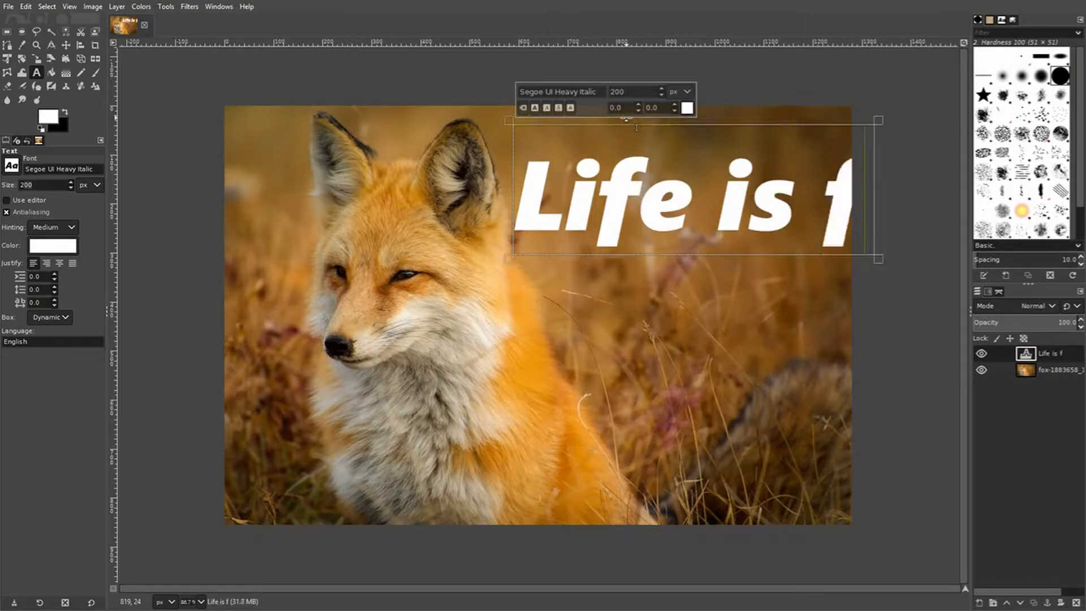
key("BackSpace")
key("BackSpace")
key("BackSpace")
key("BackSpace")
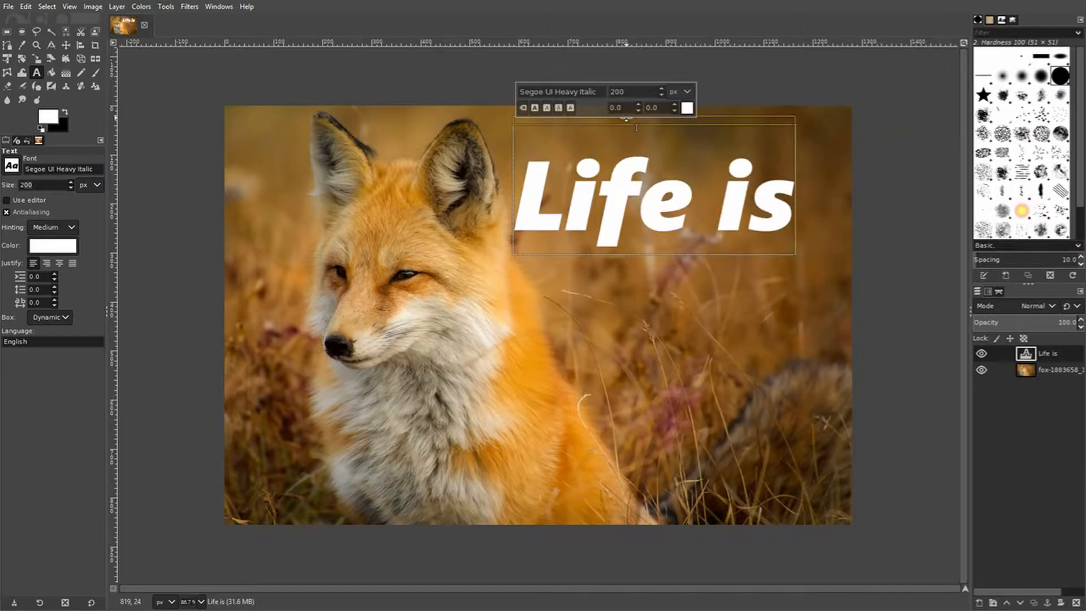
key("Return")
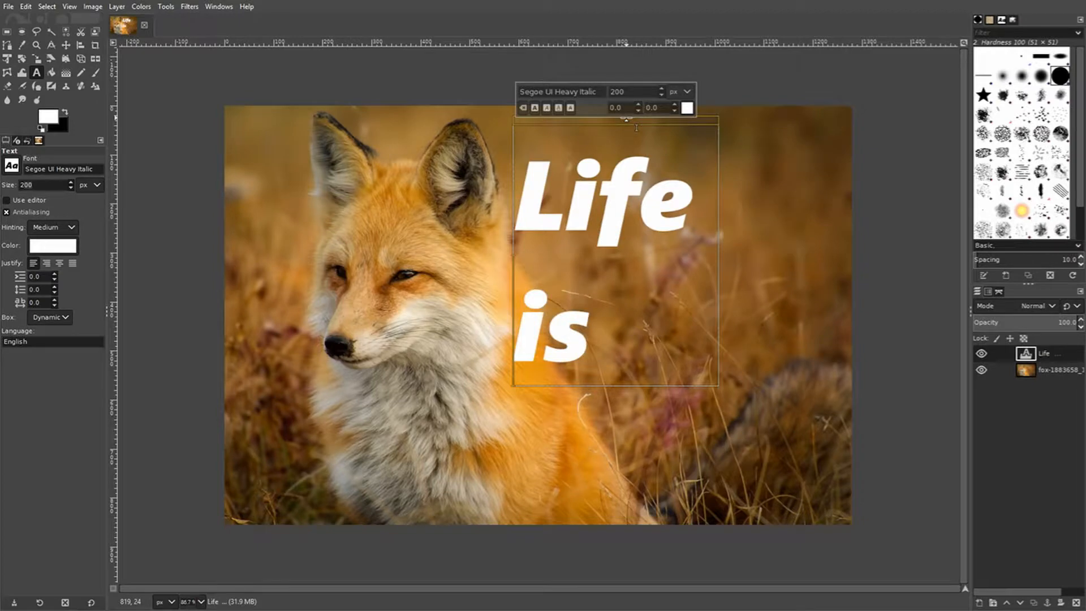
key("Return")
type("f")
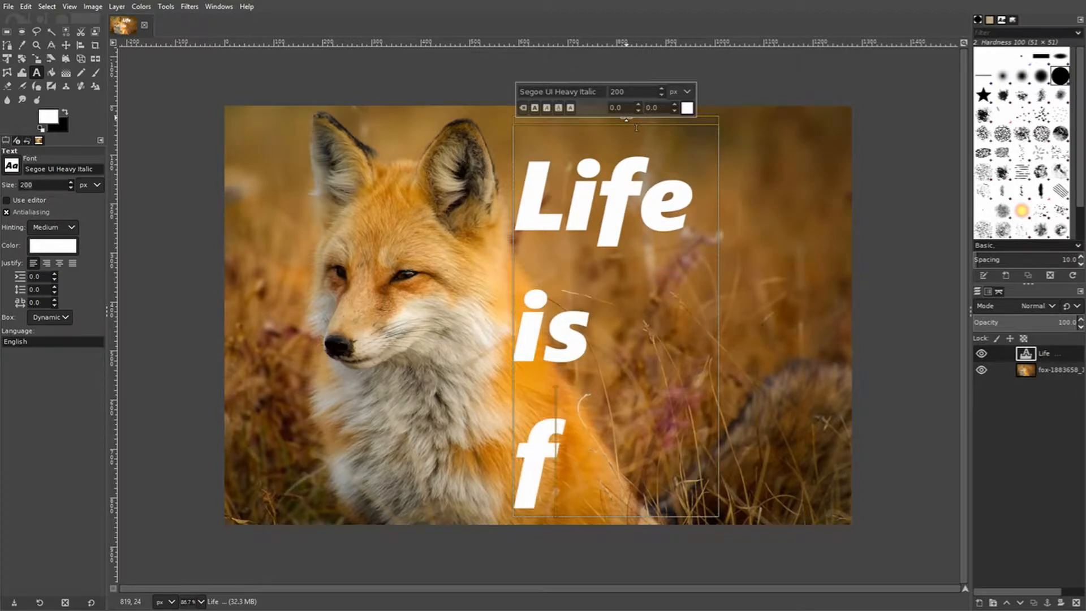
type("oxy")
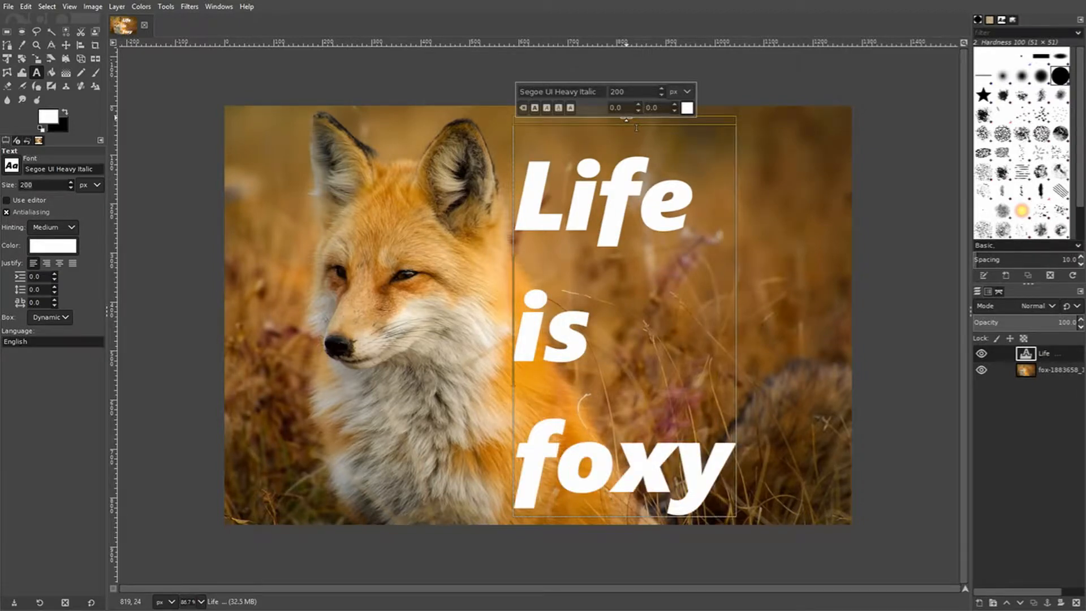
- Indent the "is" and "foxy" lines with spaces so that the three words step progressively to the right
key("Up")
key("Up")
key("Home")
key("Down")
key("Up")
key("End")
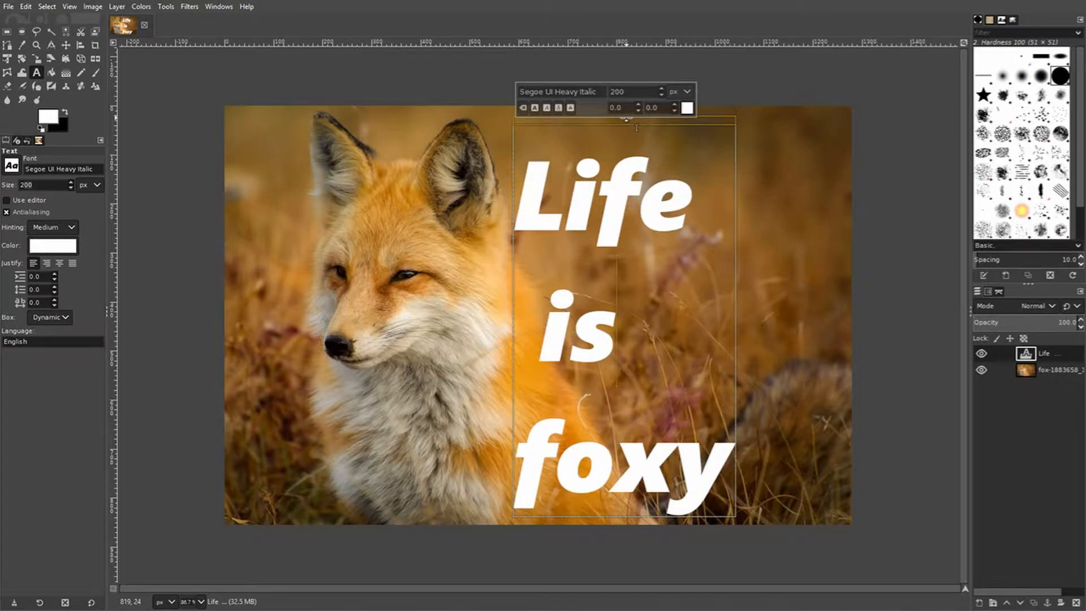
key("Down")
key("Home")
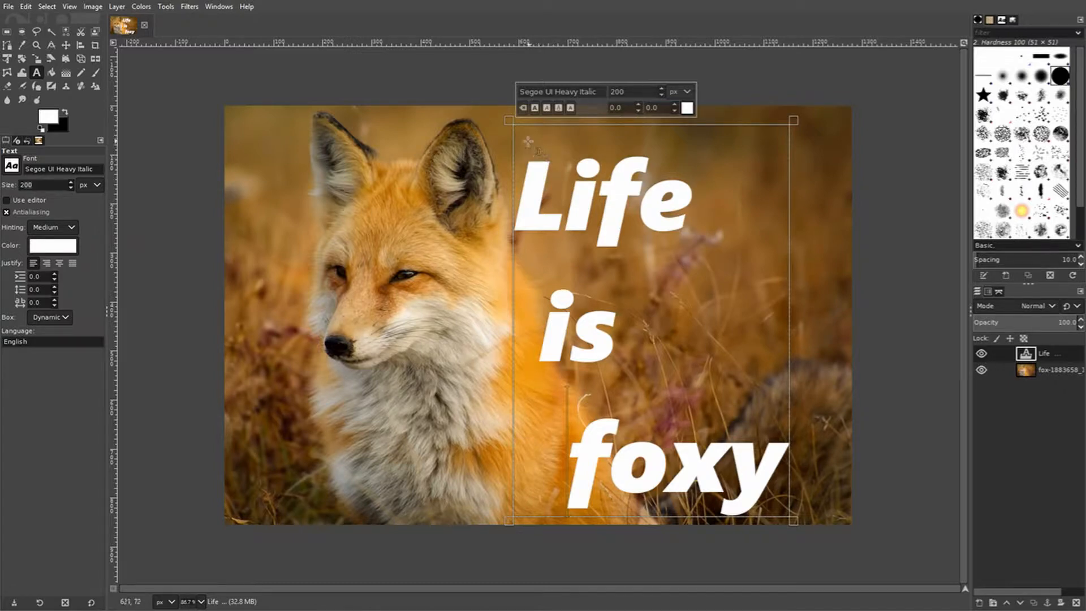
- Move the text layer about 116 px to the right and 64 px up on the image
left_click(1024, 354)
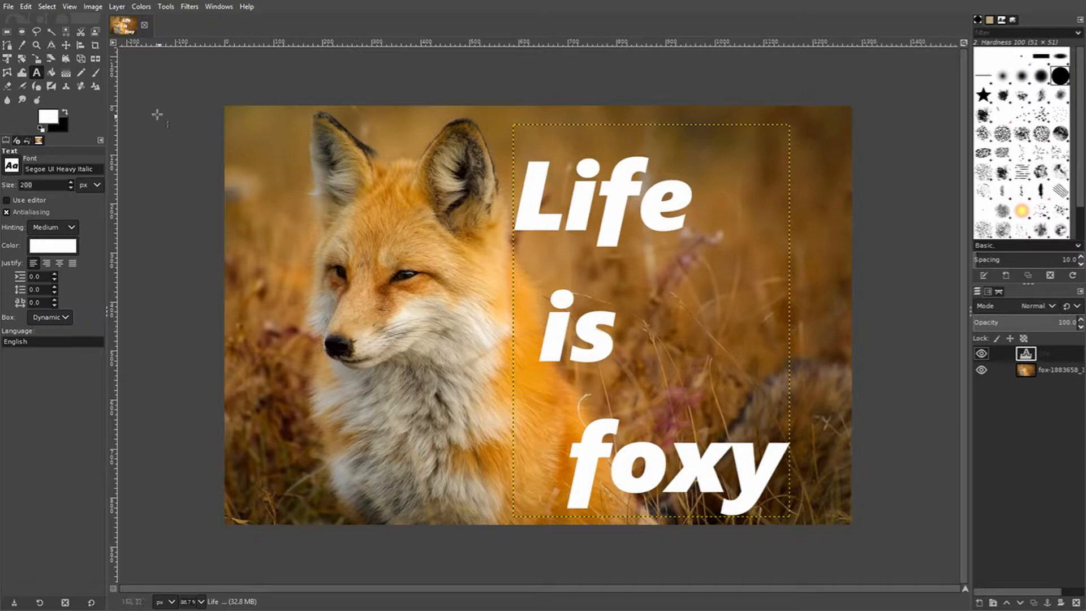
left_click(65, 45)
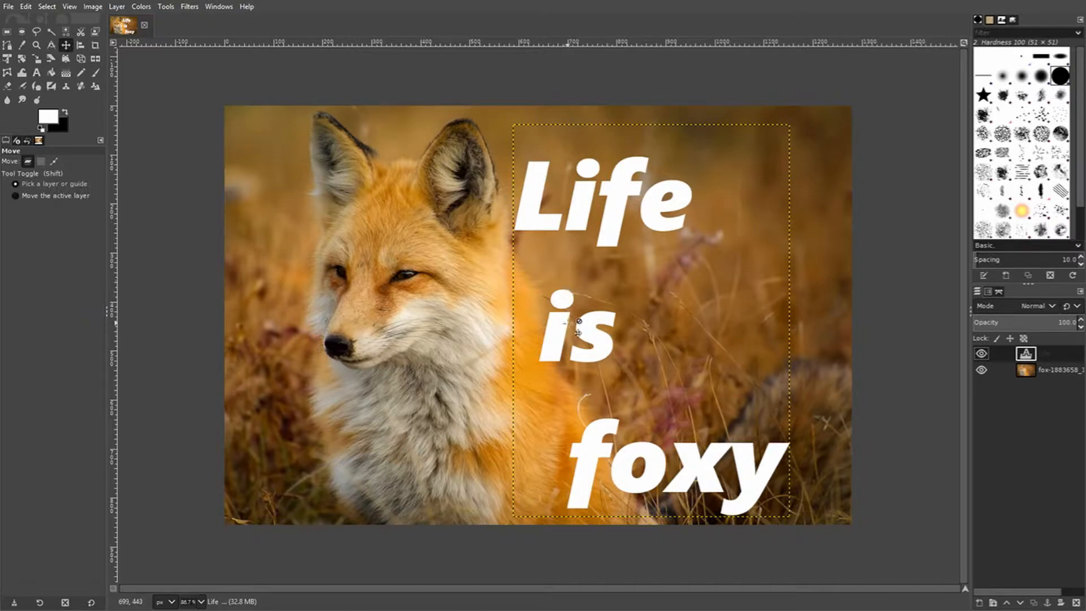
left_click_drag(580, 330, 646, 307)
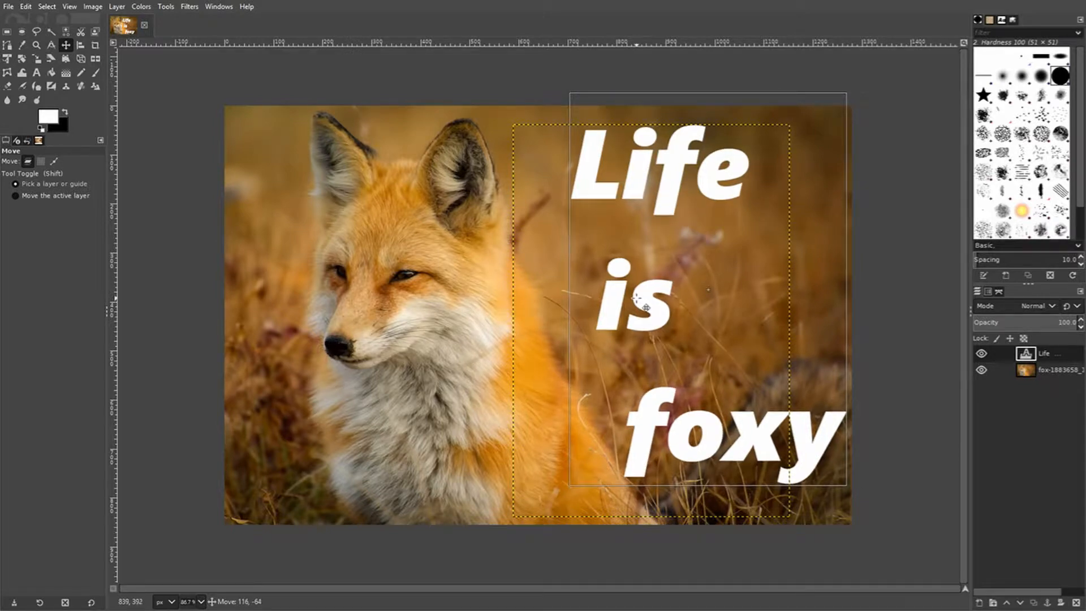
left_click_drag(645, 307, 645, 307)
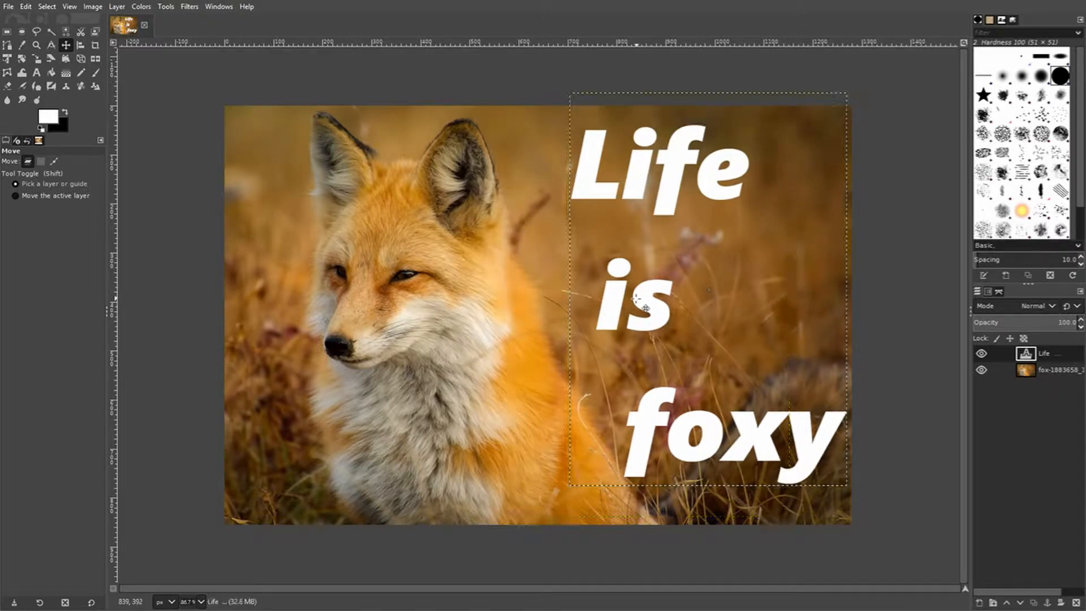
- Open the Long Shadow filter for the text layer and place its dialog clear of the text
left_click(190, 8)
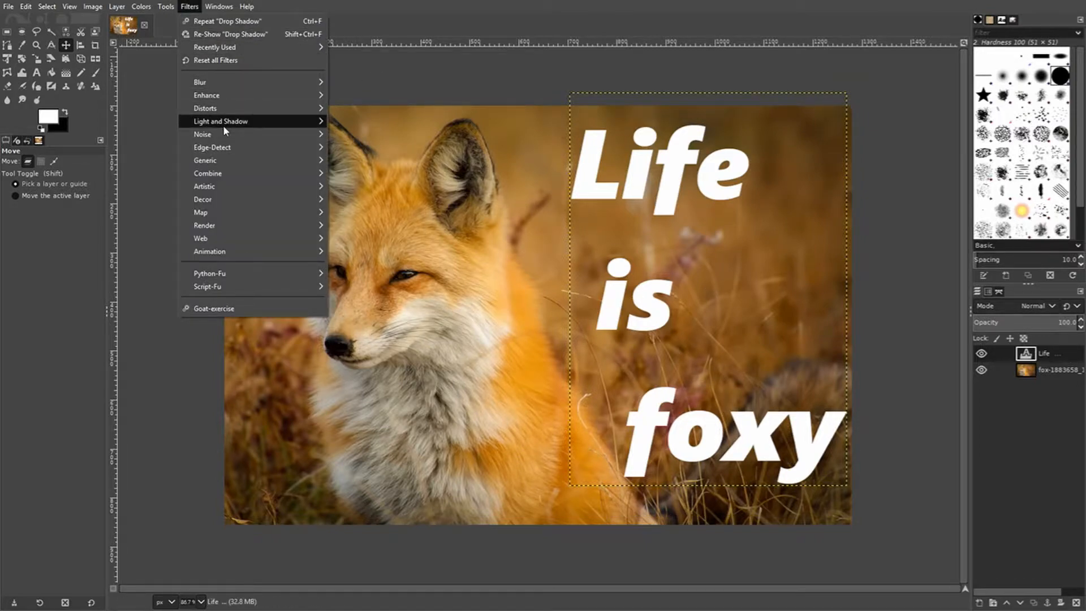
mouse_move(259, 128)
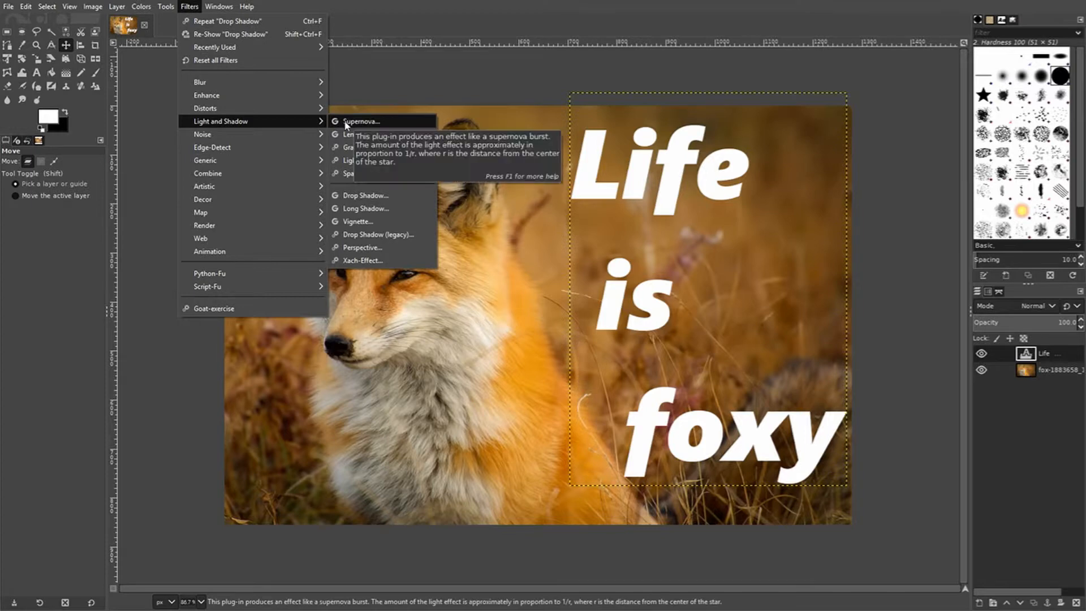
left_click(361, 213)
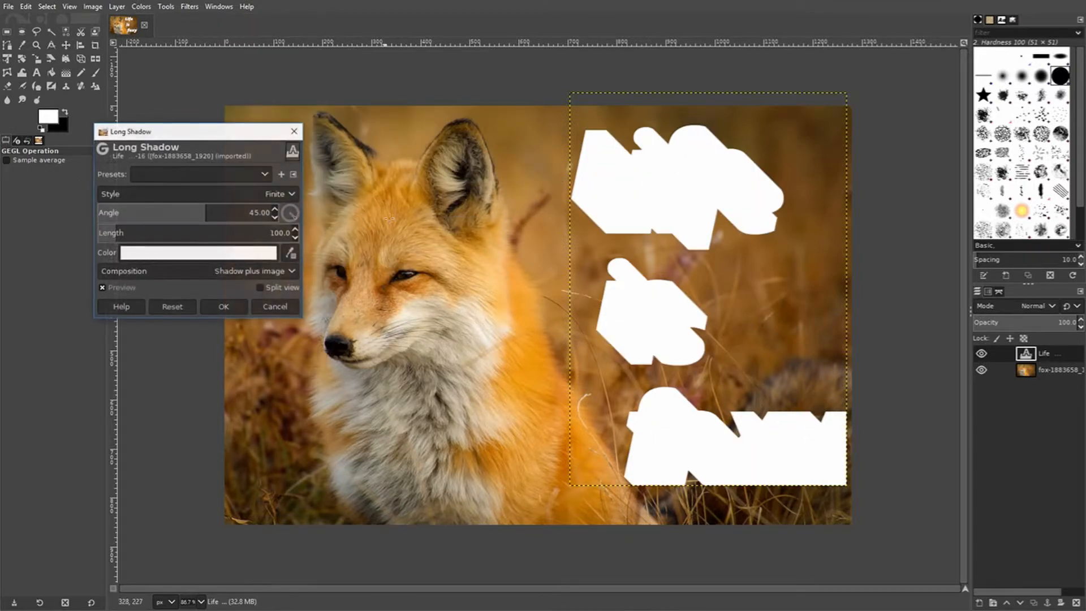
left_click_drag(235, 140, 297, 133)
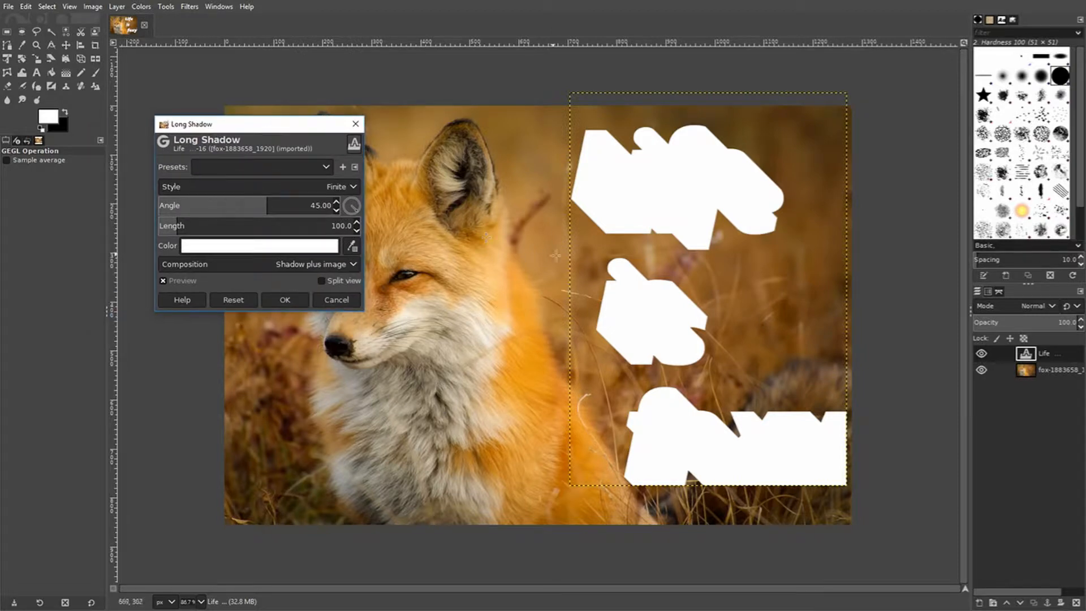
- Set the long shadow's color to the light orange df994a sampled from the fox's fur
left_click(304, 249)
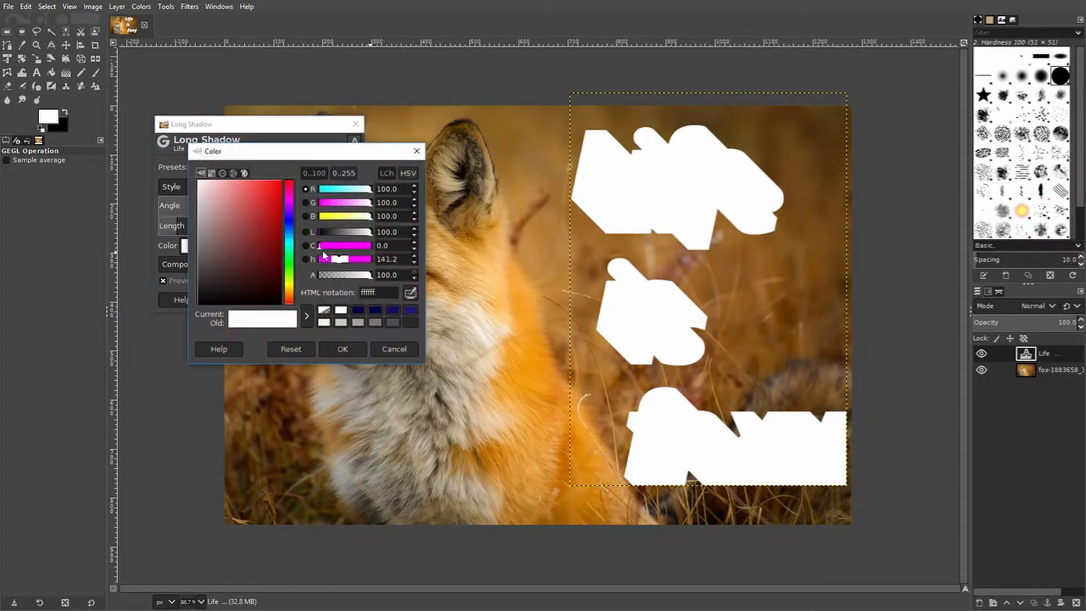
left_click_drag(360, 160, 375, 98)
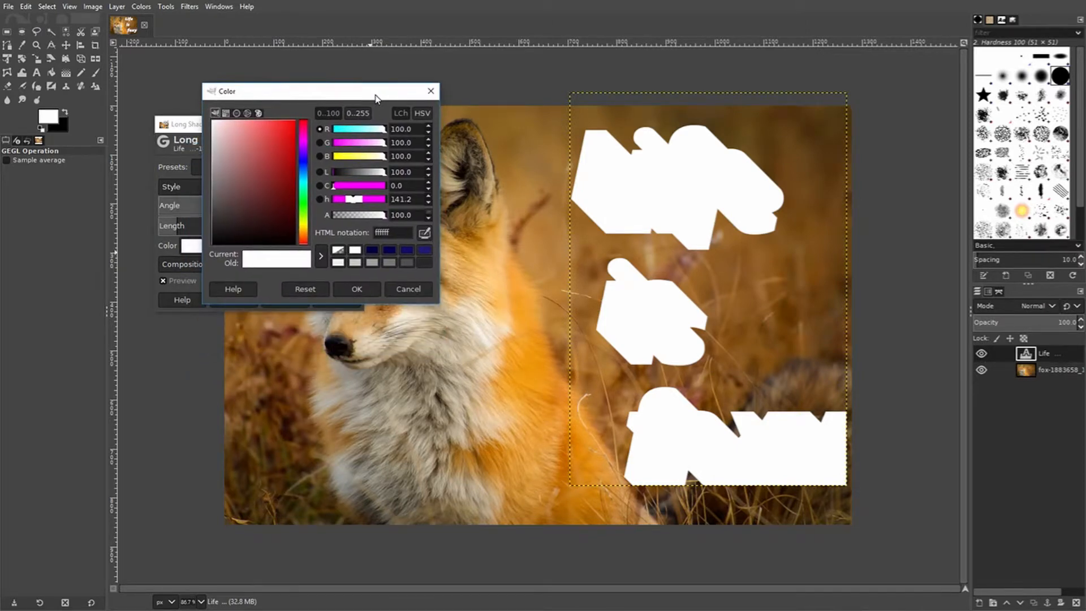
left_click(424, 234)
left_click(549, 461)
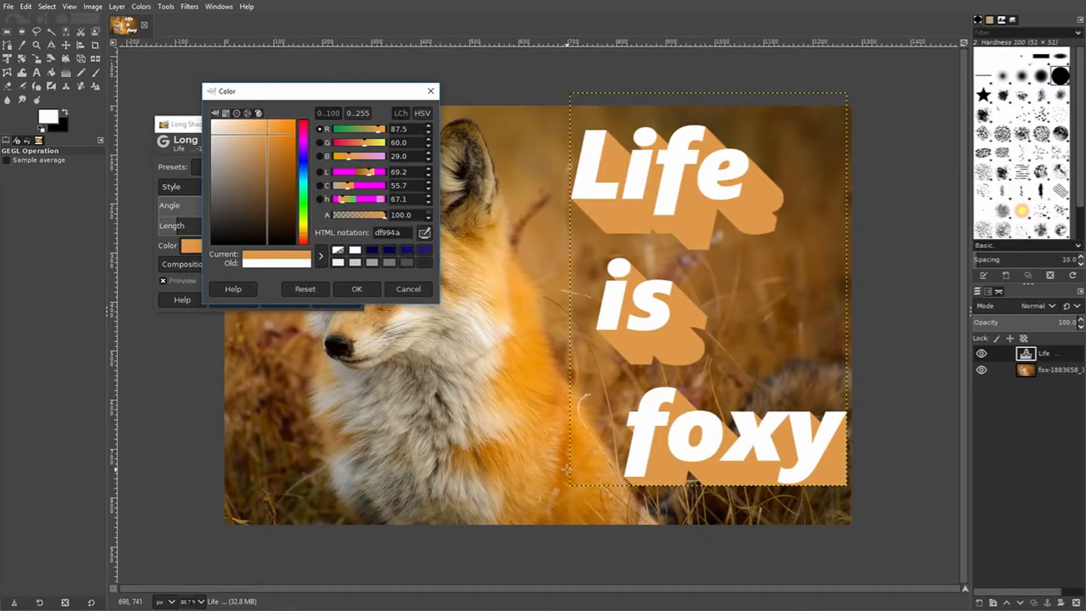
key("Return")
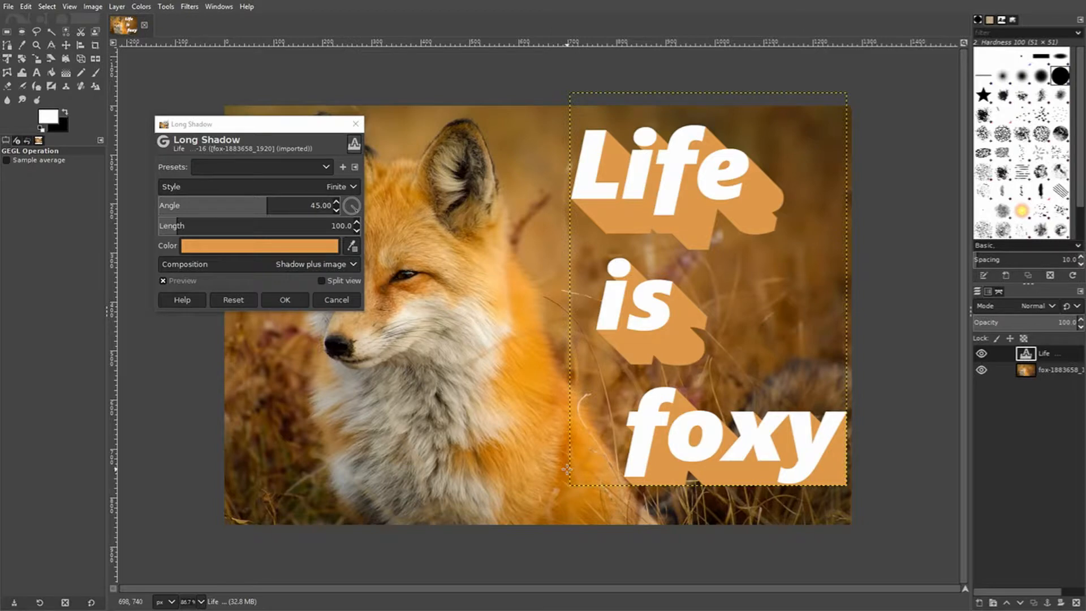
- Set the long shadow's color to the darker orange c76a00 sampled from the fox's fur
left_click(317, 247)
left_click(425, 233)
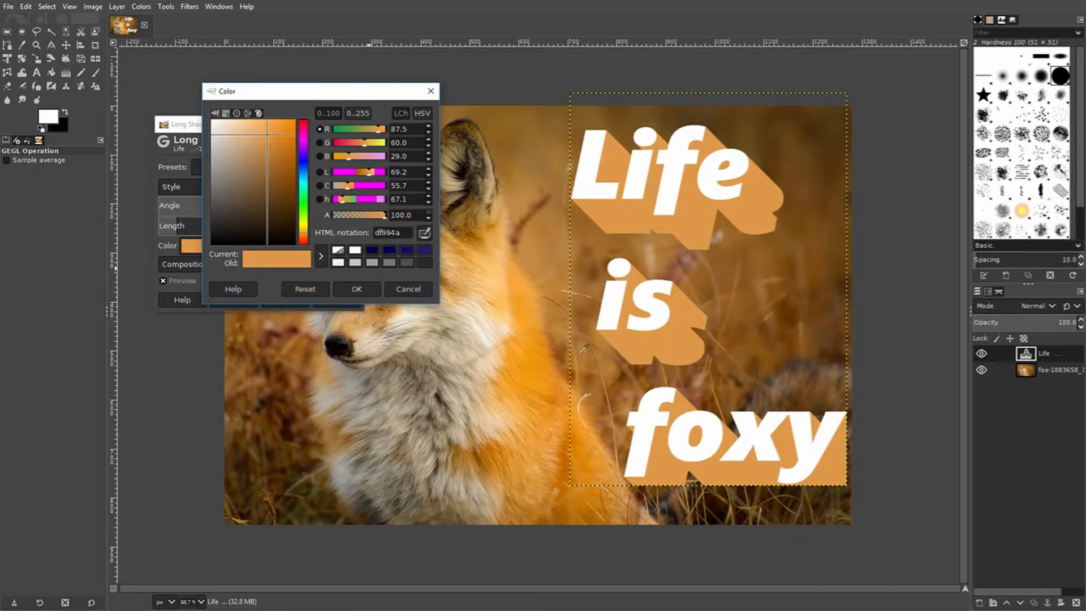
left_click(564, 461)
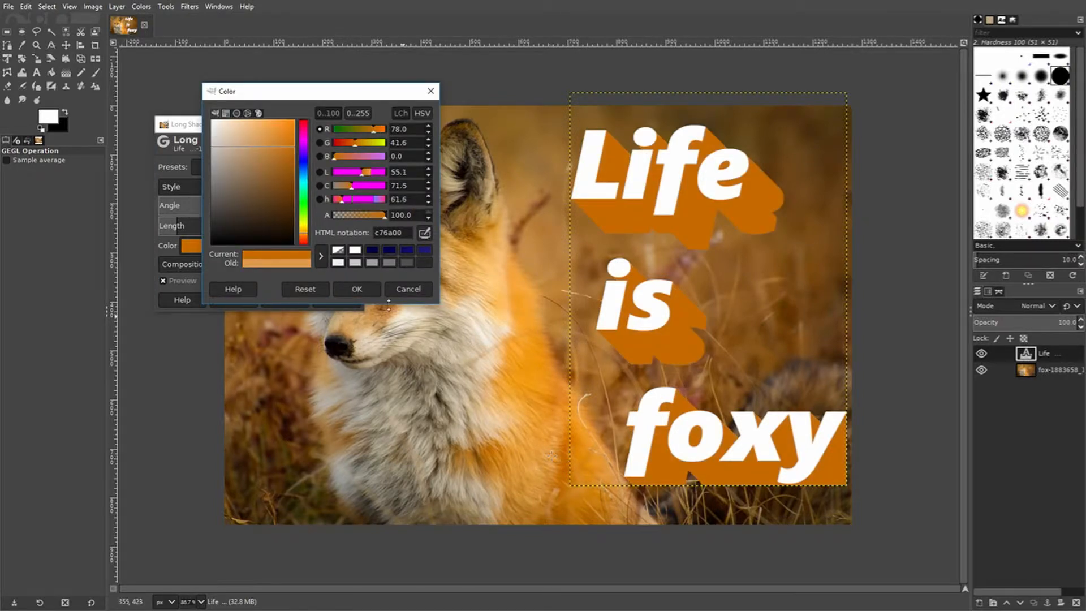
left_click(358, 288)
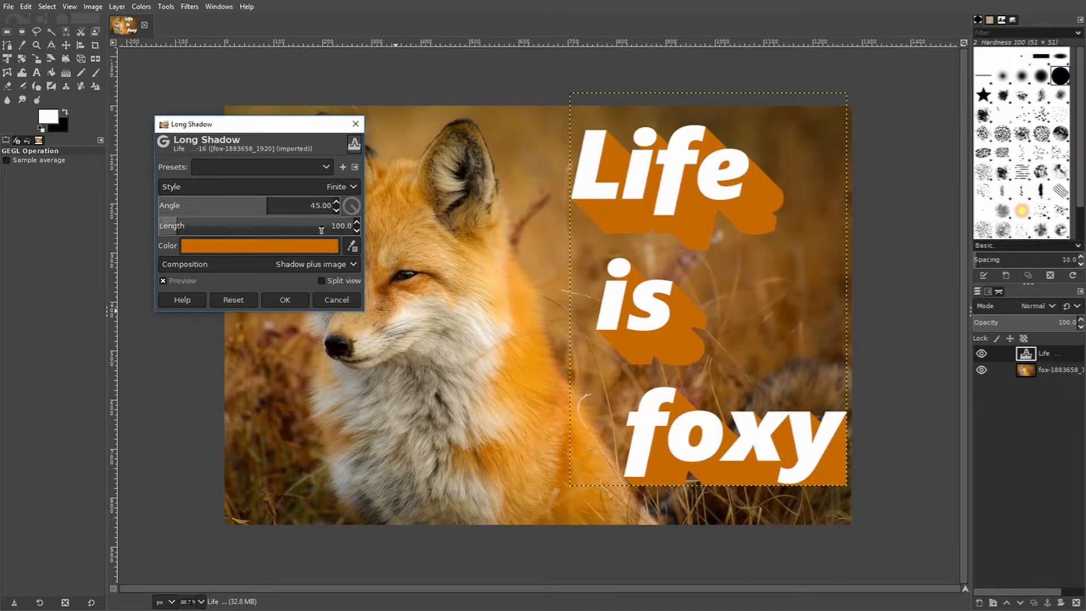
- Shorten the long shadow's length to about 18.4 and apply the filter to the text
left_click(357, 230)
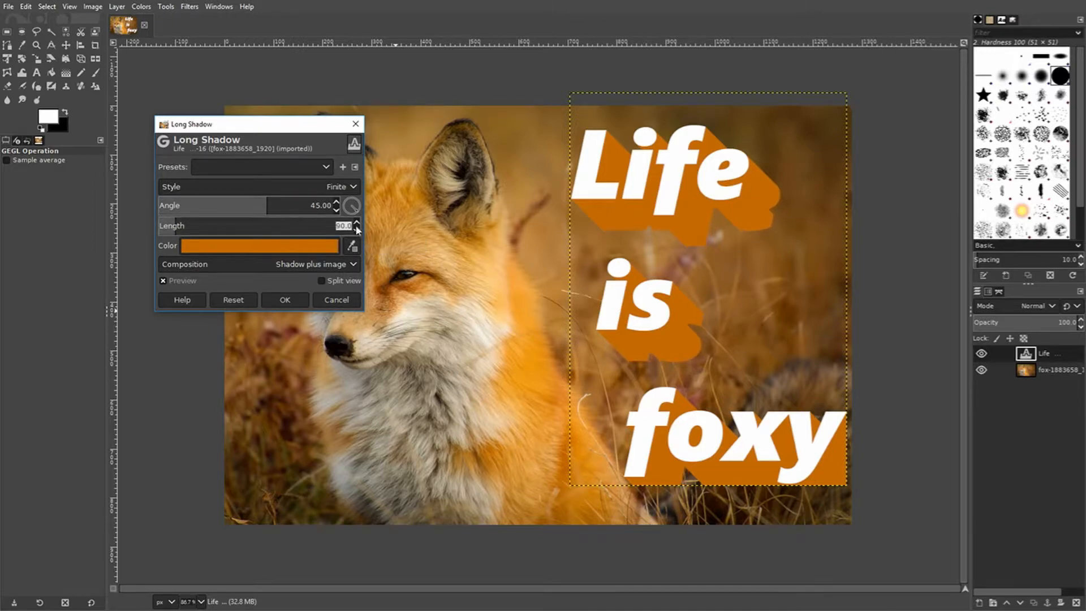
left_click(332, 226)
left_click_drag(332, 227, 161, 225)
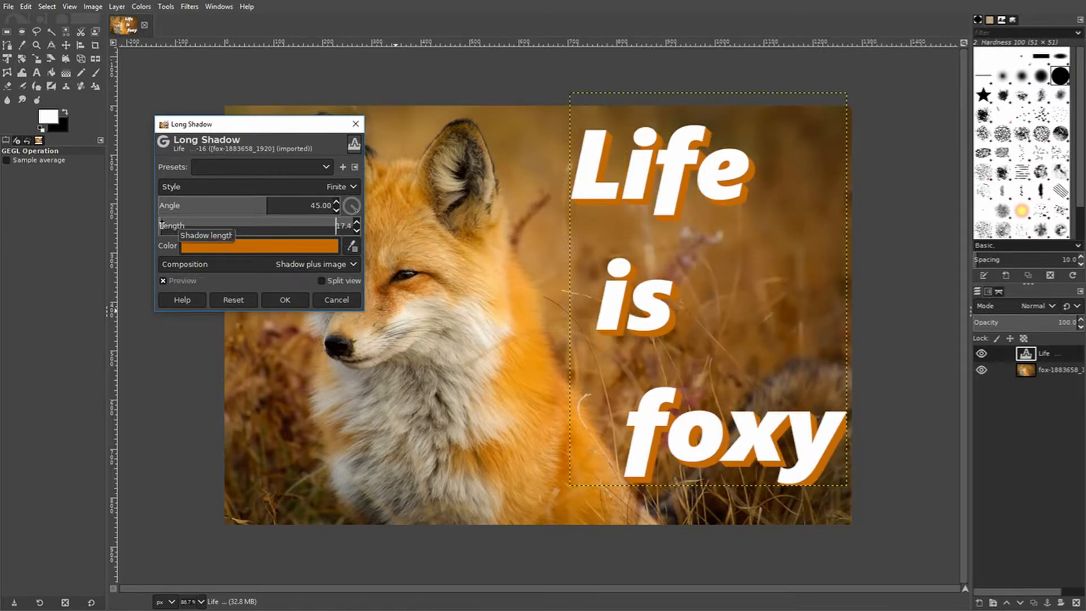
left_click(357, 231)
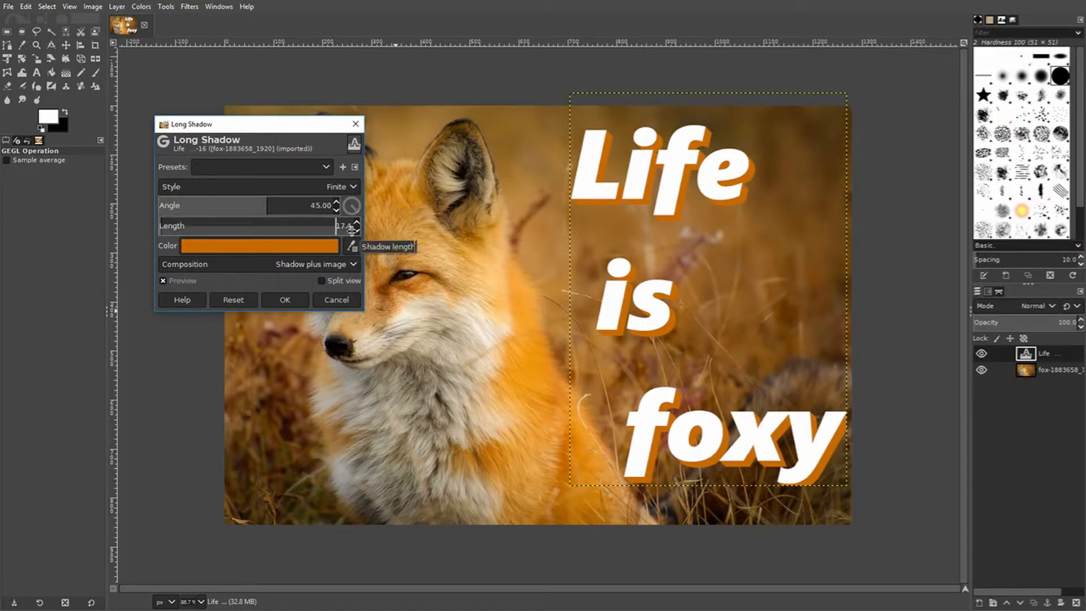
left_click(356, 229)
left_click(356, 229)
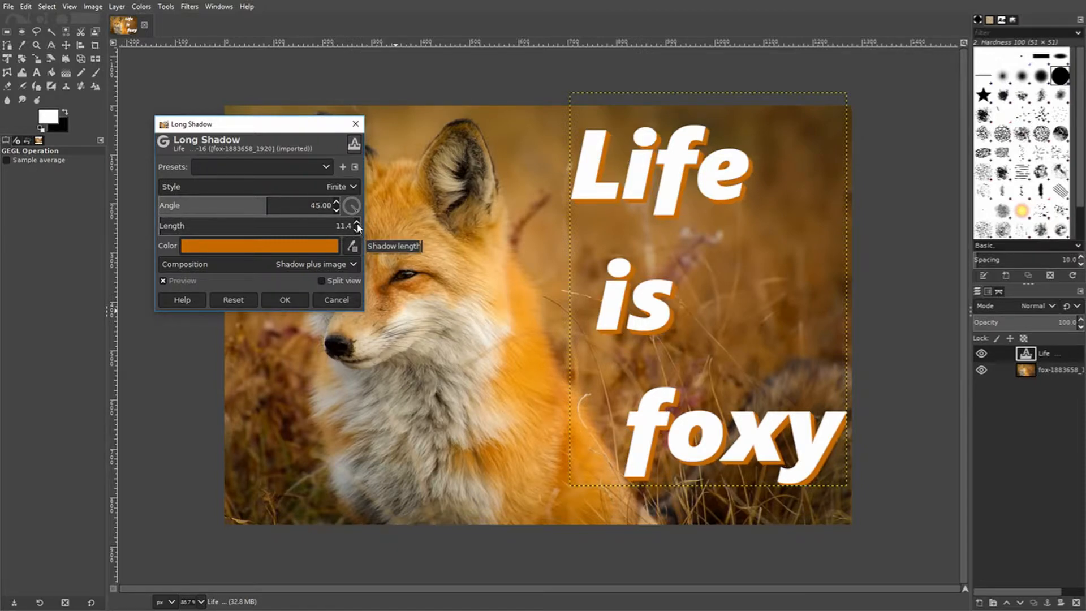
left_click(357, 229)
left_click(357, 223)
left_click(357, 223)
left_click(357, 222)
left_click(356, 223)
left_click(357, 223)
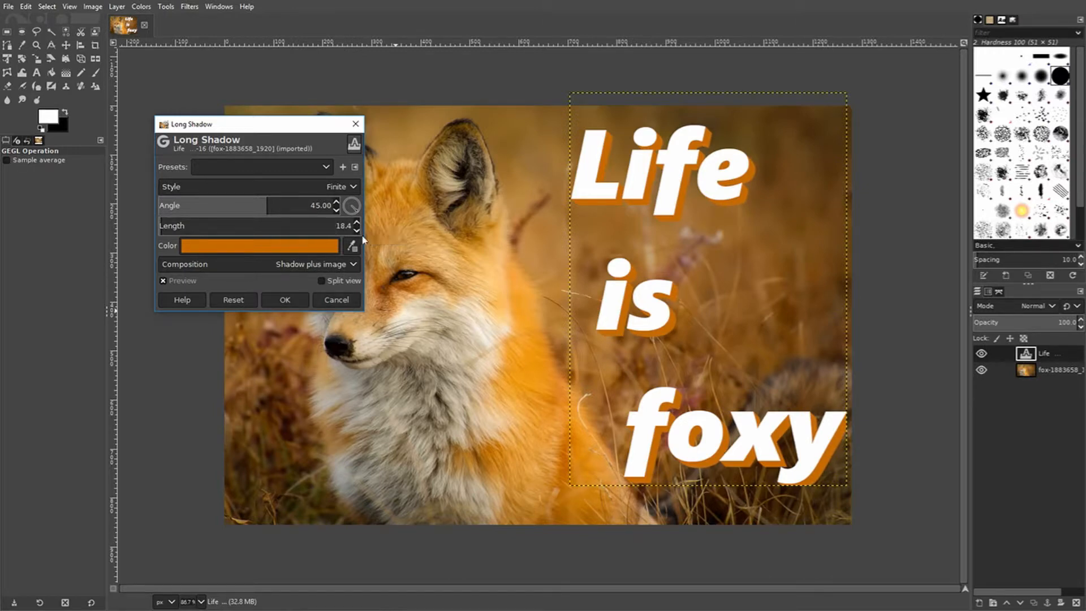
left_click(357, 223)
left_click(356, 231)
left_click(287, 300)
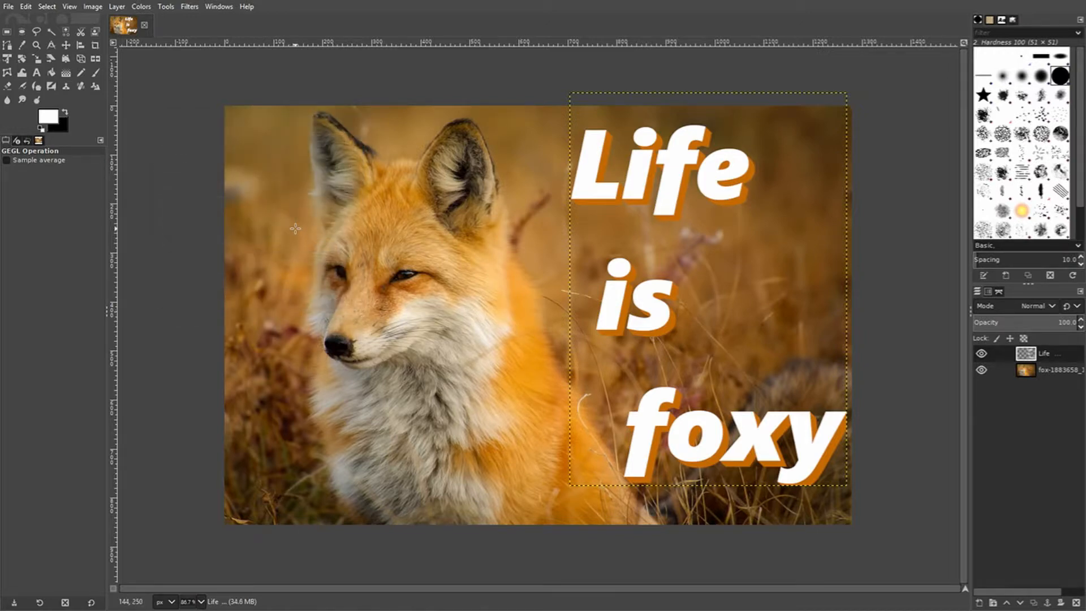
- Open the Drop Shadow filter for the text layer and place its dialog clear of the fox's face
left_click(190, 7)
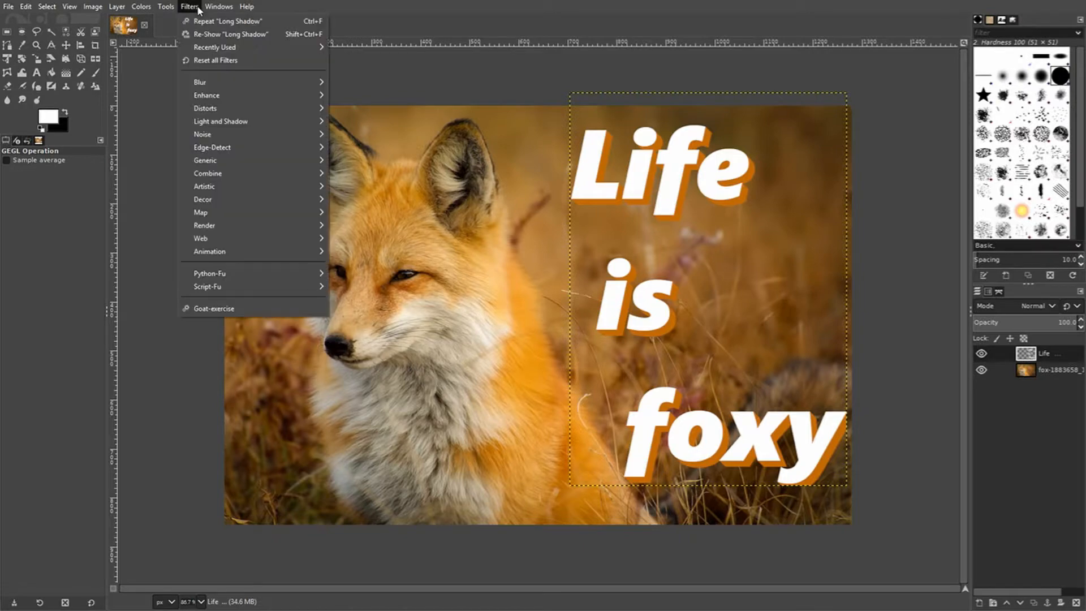
mouse_move(259, 121)
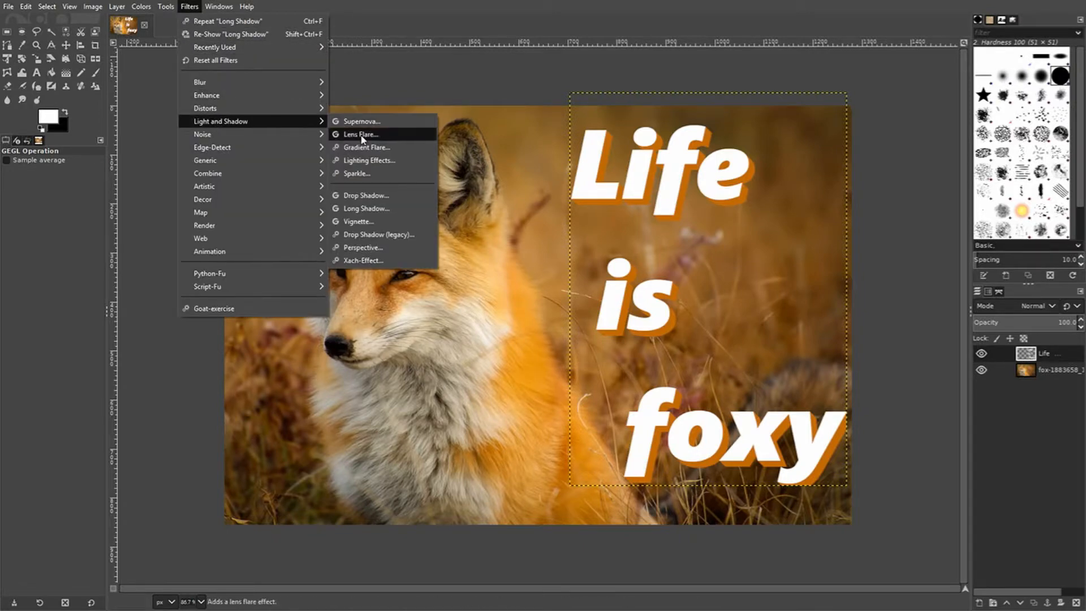
left_click(367, 195)
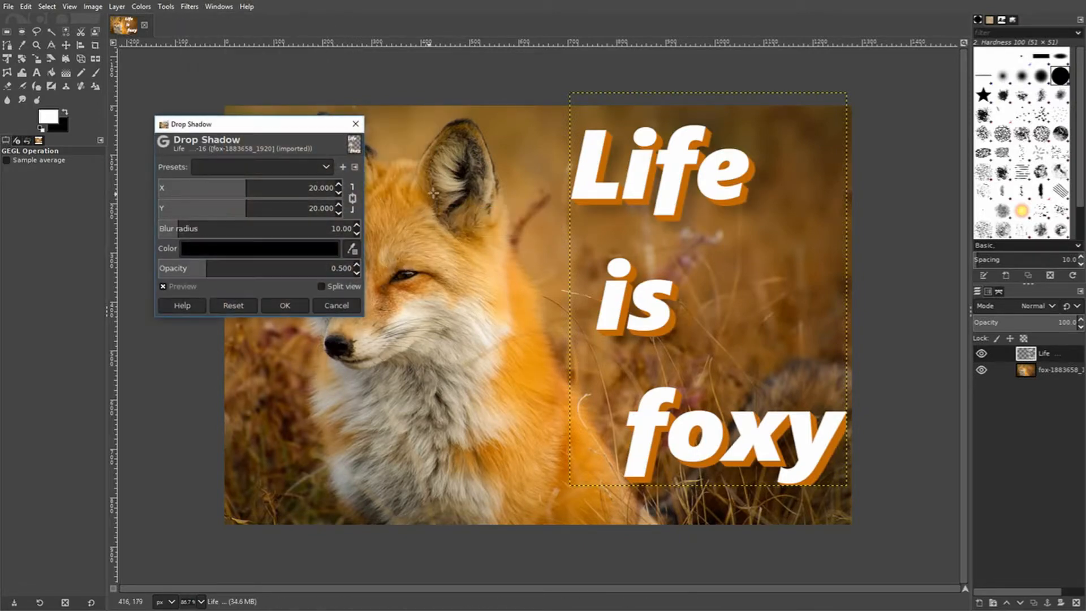
left_click_drag(296, 130, 229, 115)
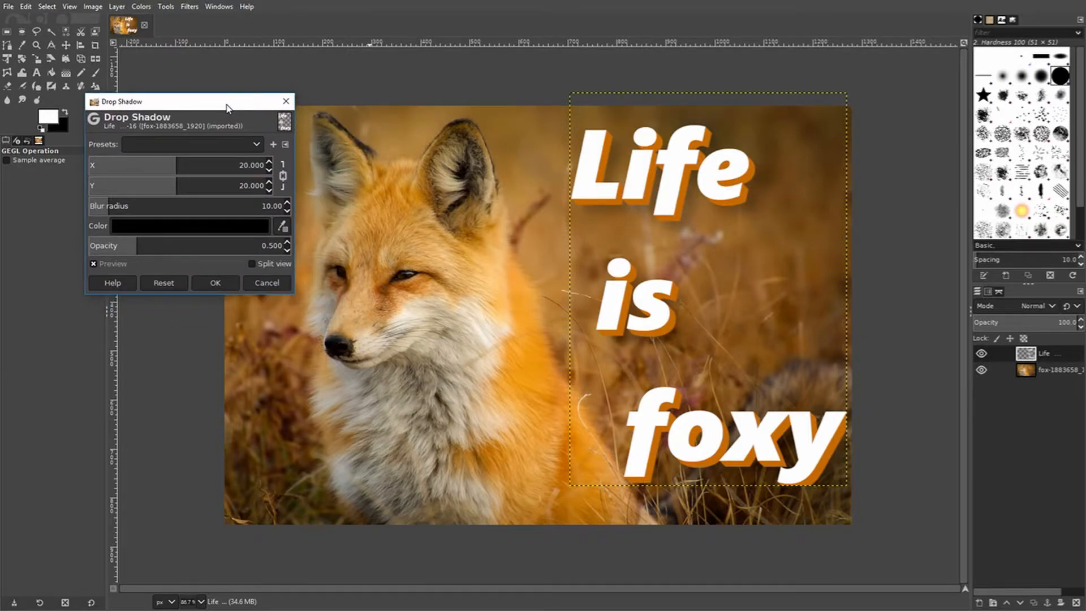
- Set the drop shadow's color to the light red e36c6c
left_click(240, 224)
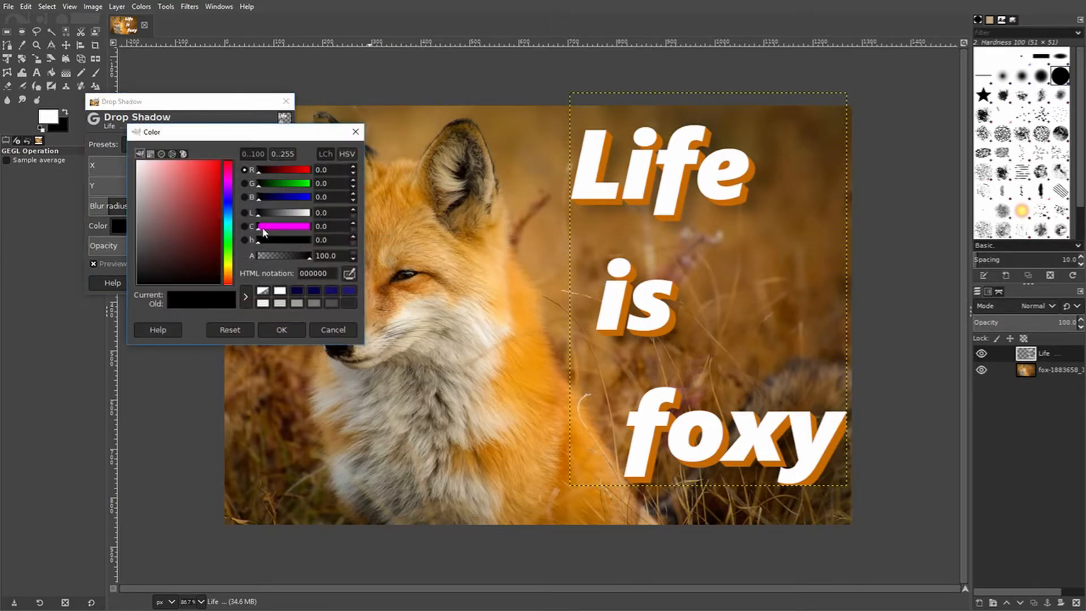
left_click(213, 180)
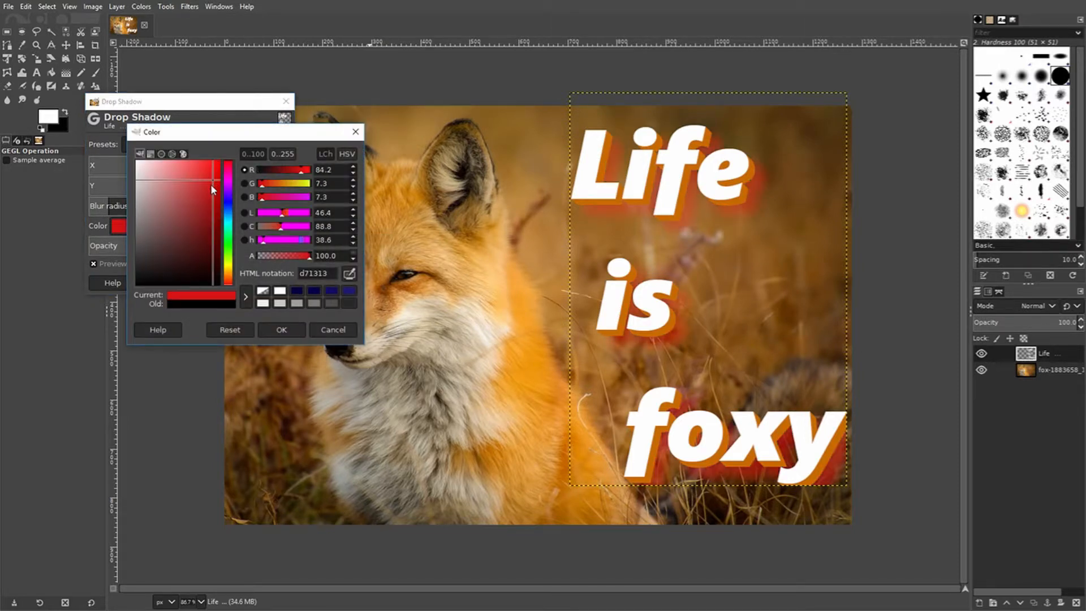
mouse_move(209, 182)
left_mouse_down()
mouse_move(206, 216)
mouse_move(215, 188)
left_mouse_up()
left_click_drag(214, 185, 181, 177)
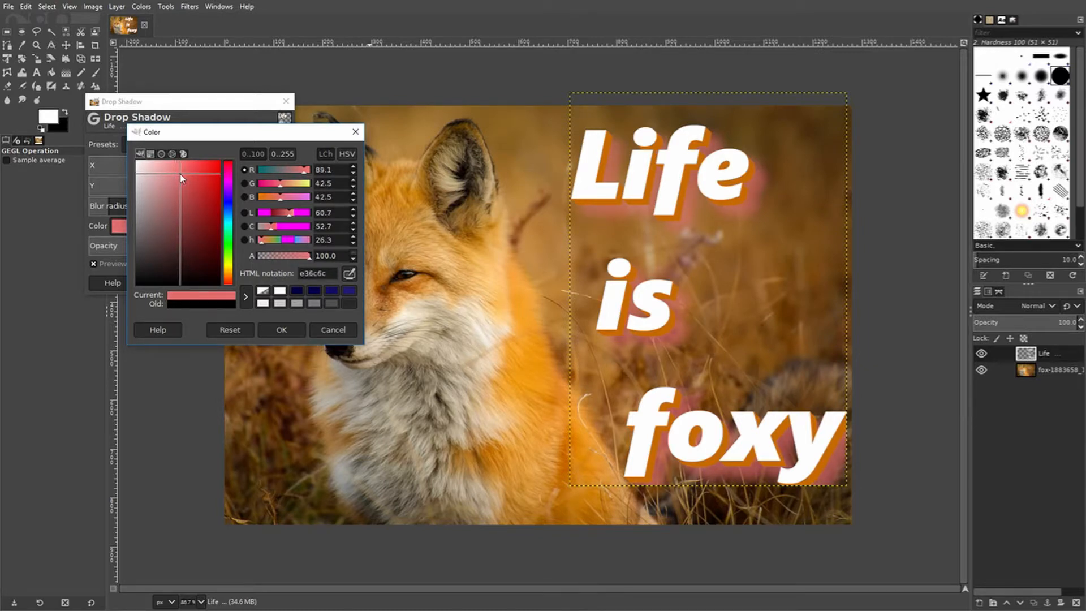
left_click(281, 330)
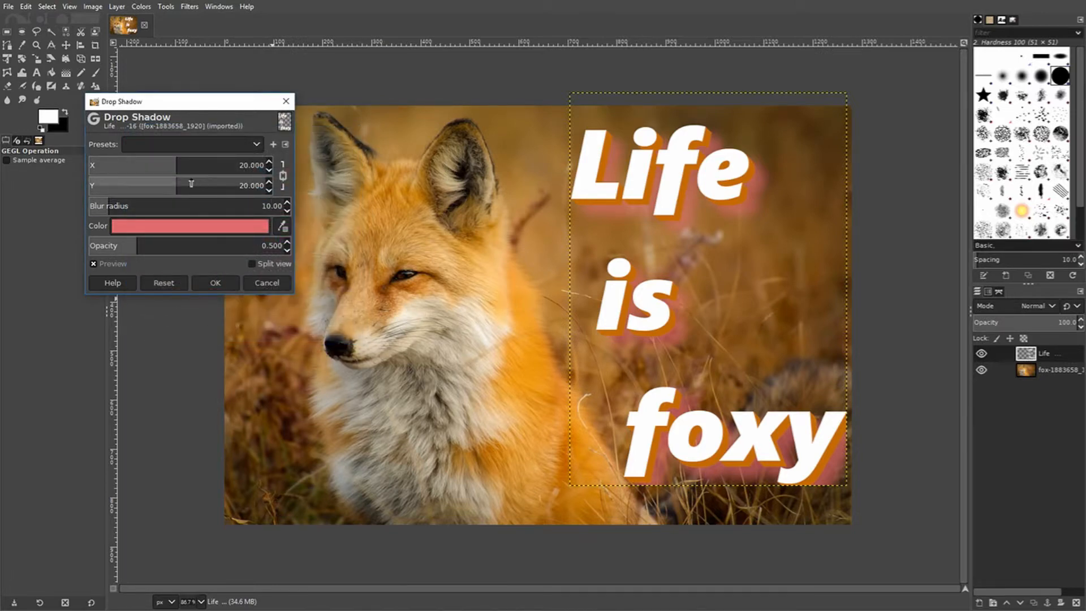
- Reduce the drop shadow's linked X and Y offsets to about 9.812
left_click_drag(157, 185, 135, 187)
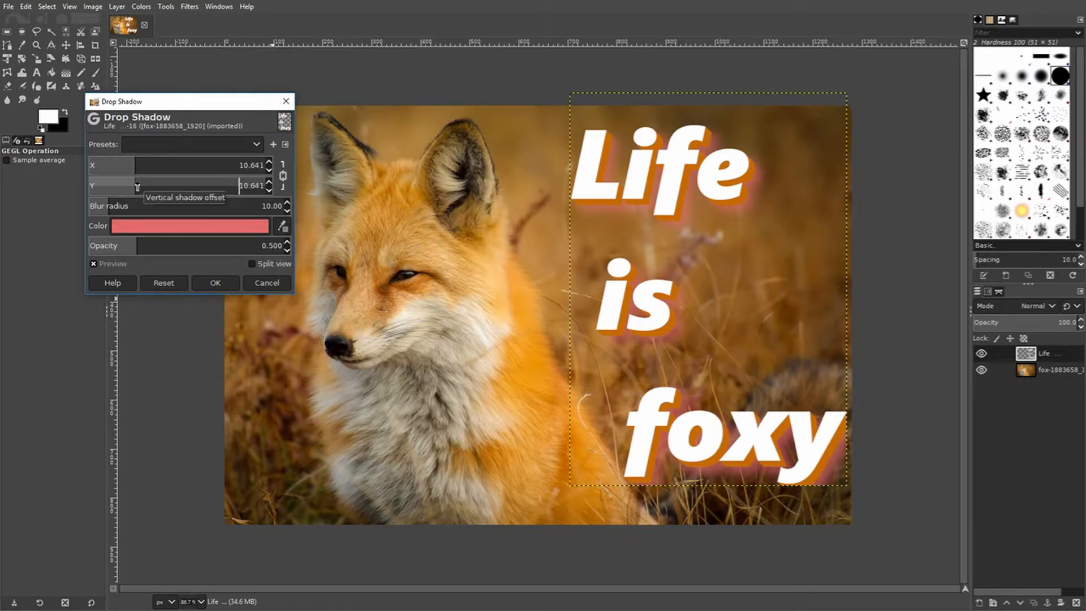
left_click_drag(140, 163, 136, 166)
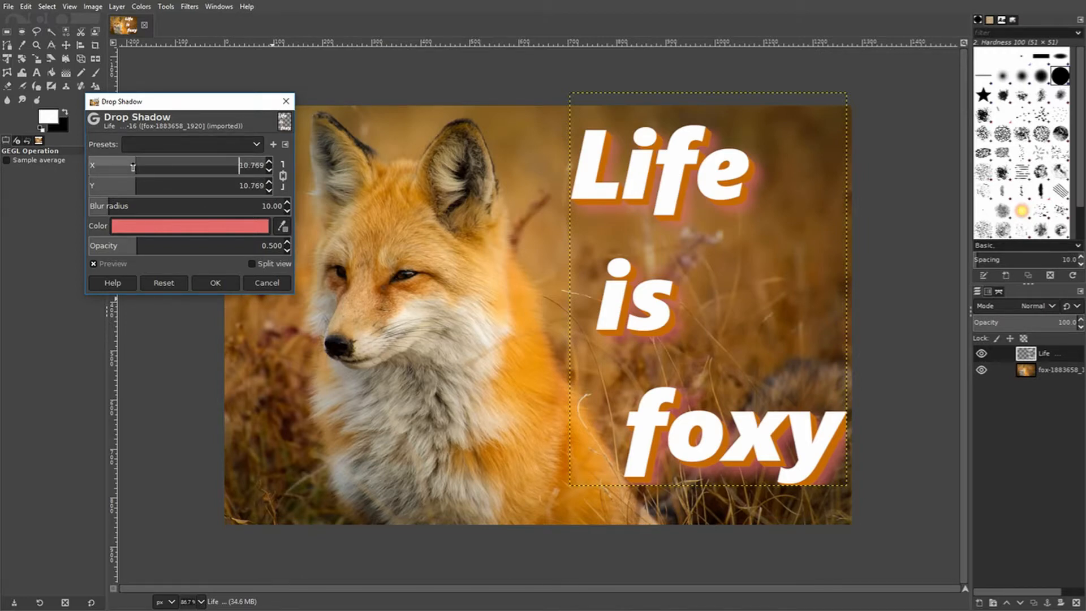
left_click(130, 164)
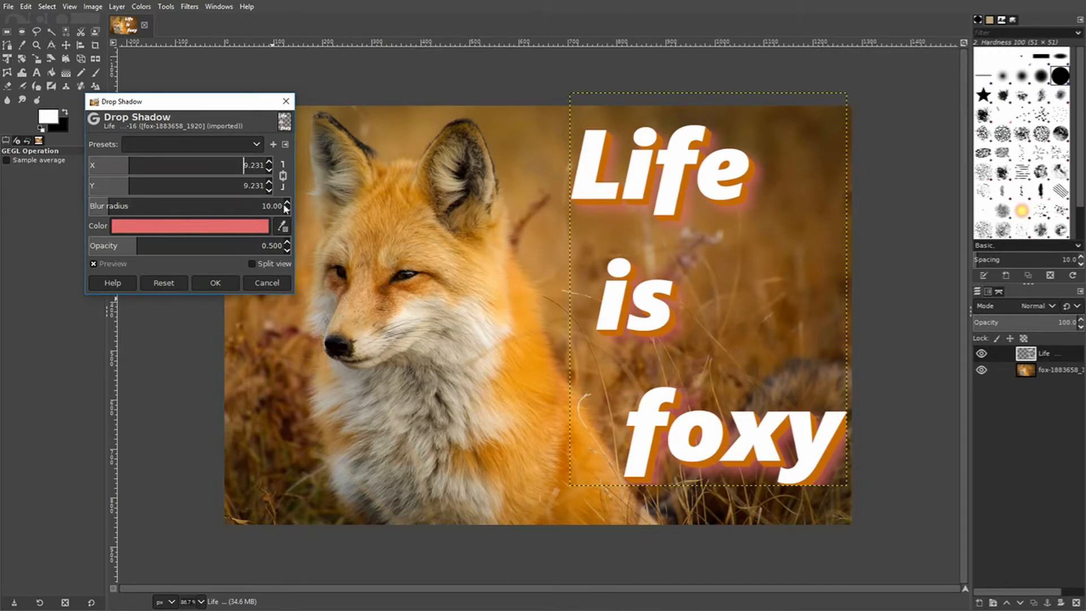
left_click(134, 166)
left_click(135, 169)
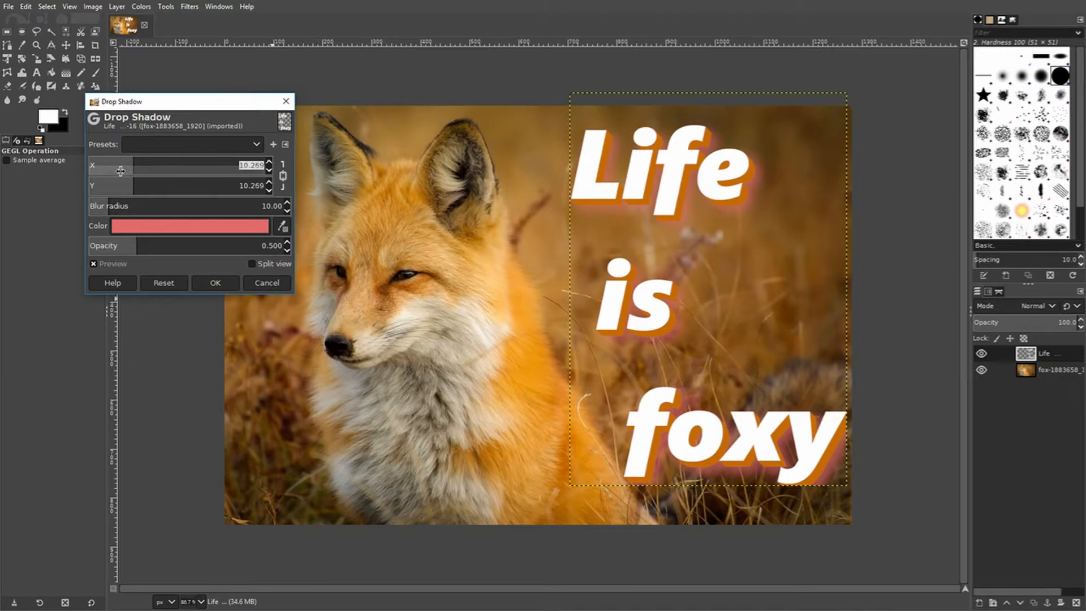
left_click(131, 168)
left_click_drag(129, 169, 150, 167)
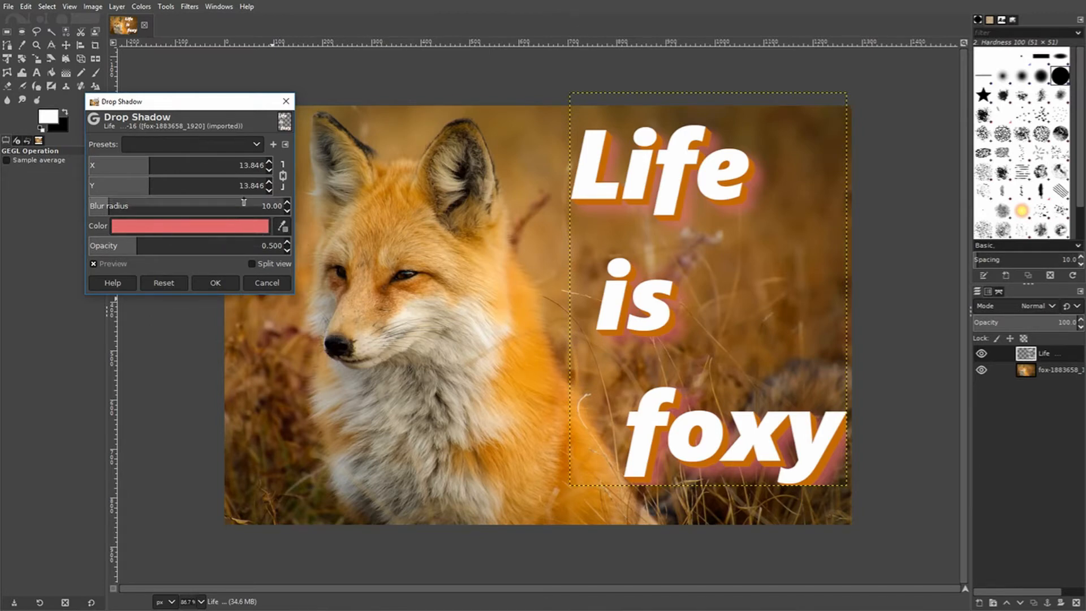
scroll(273, 186, "down", 4)
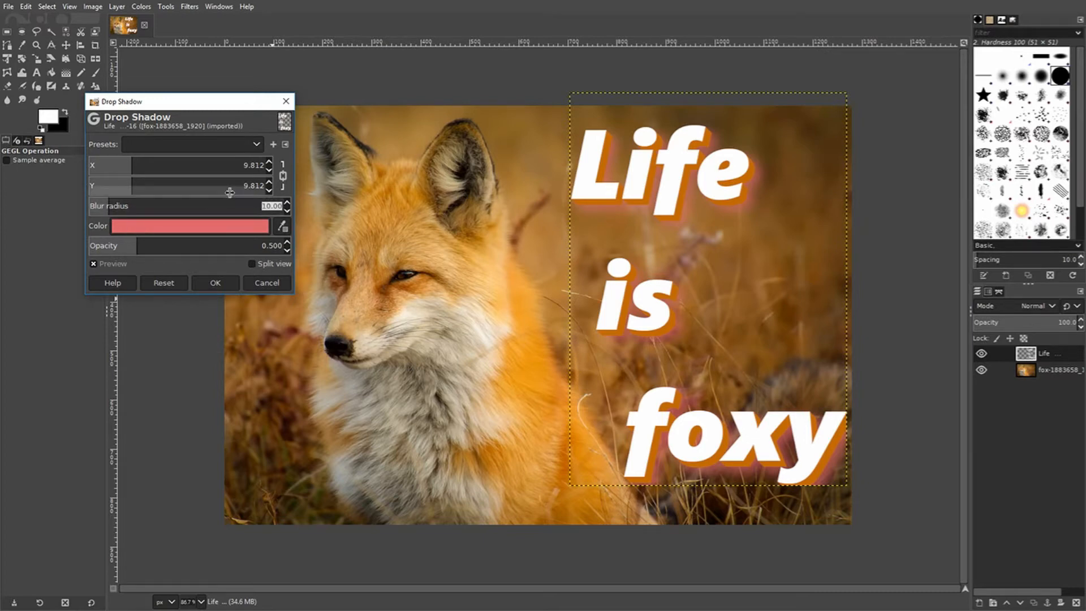
- Try several blur radii for the drop shadow, settle on 6, and apply the filter to the text
key("Tab")
scroll(288, 203, "up", 6)
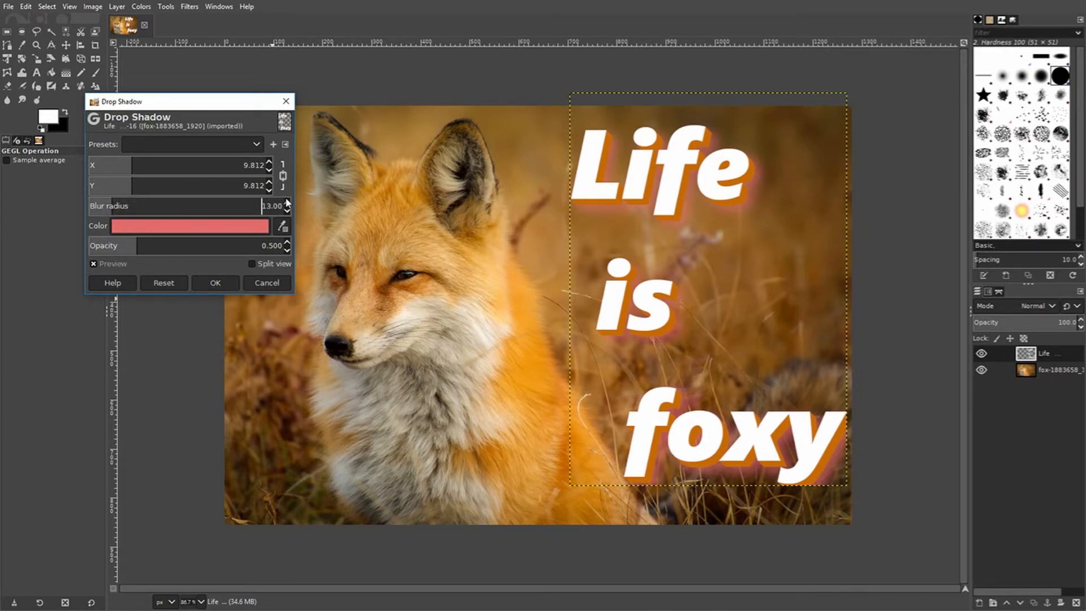
scroll(288, 202, "up", 1)
scroll(288, 203, "up", 2)
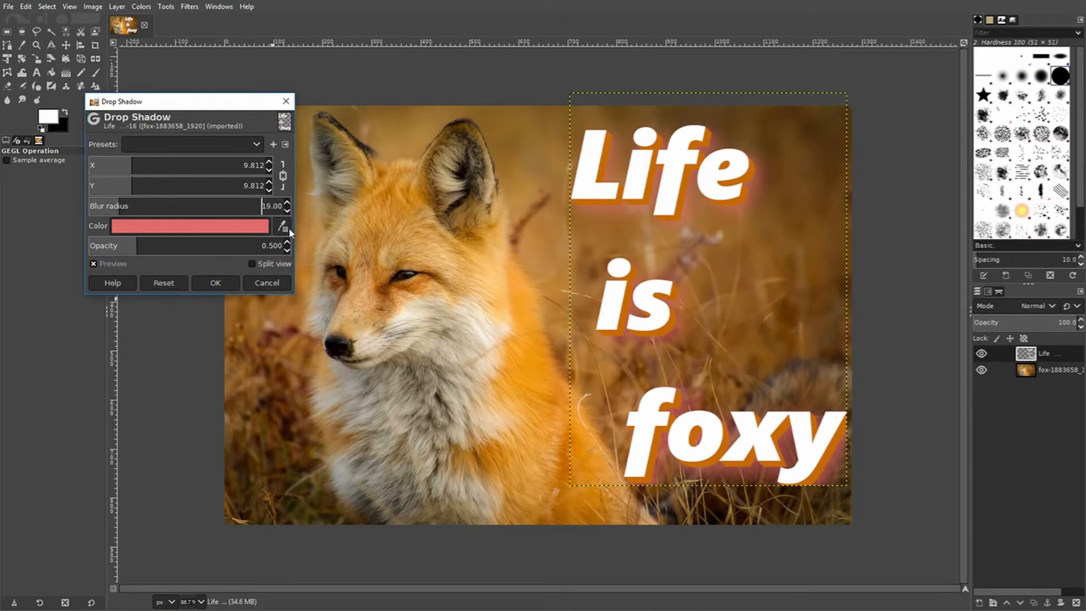
scroll(288, 211, "down", 13)
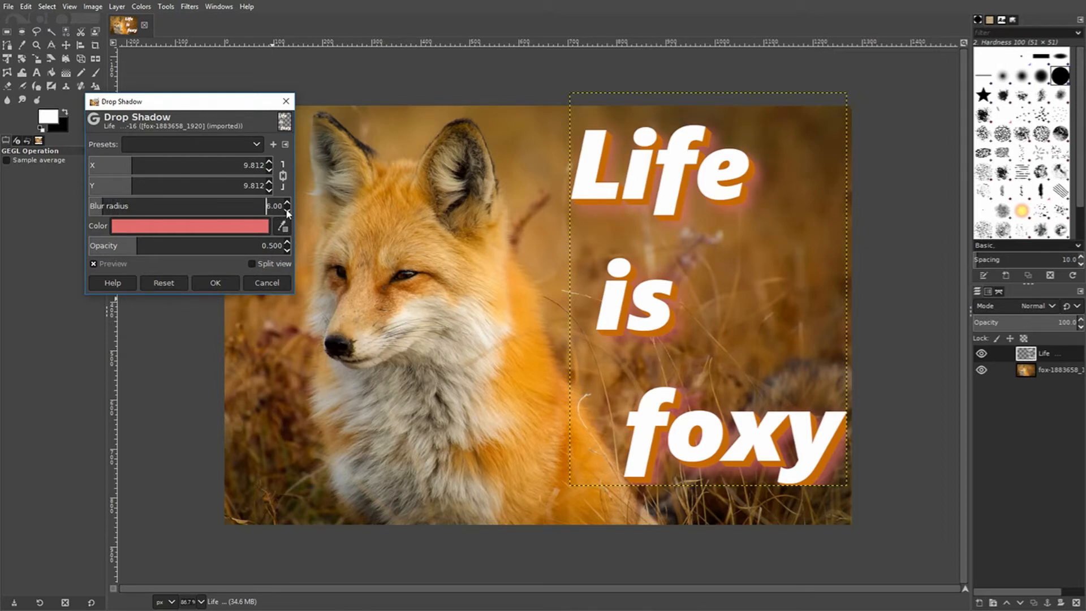
scroll(288, 211, "down", 6)
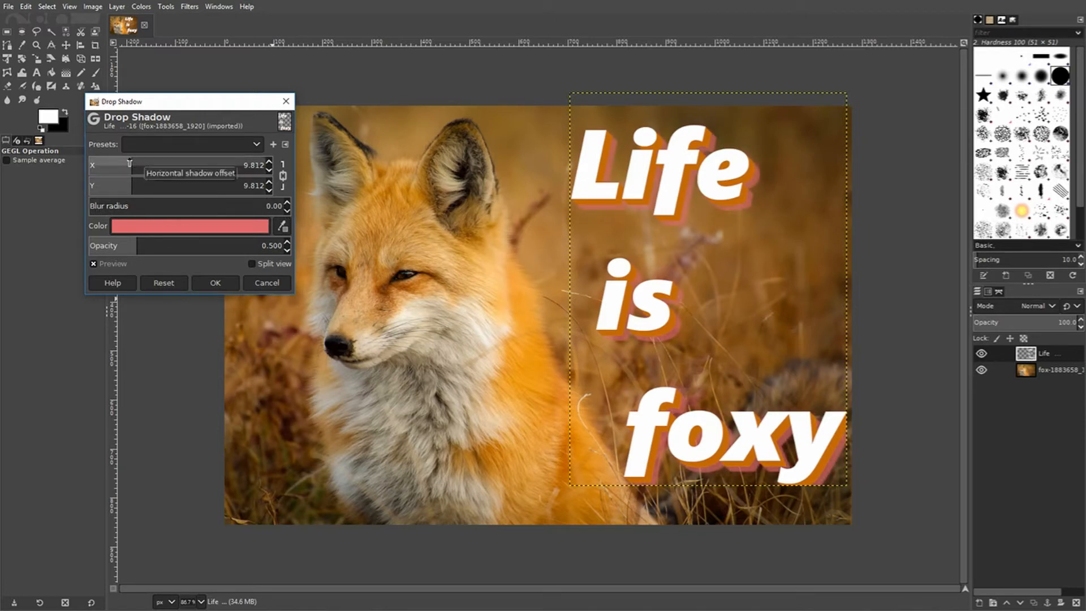
scroll(286, 205, "up", 5)
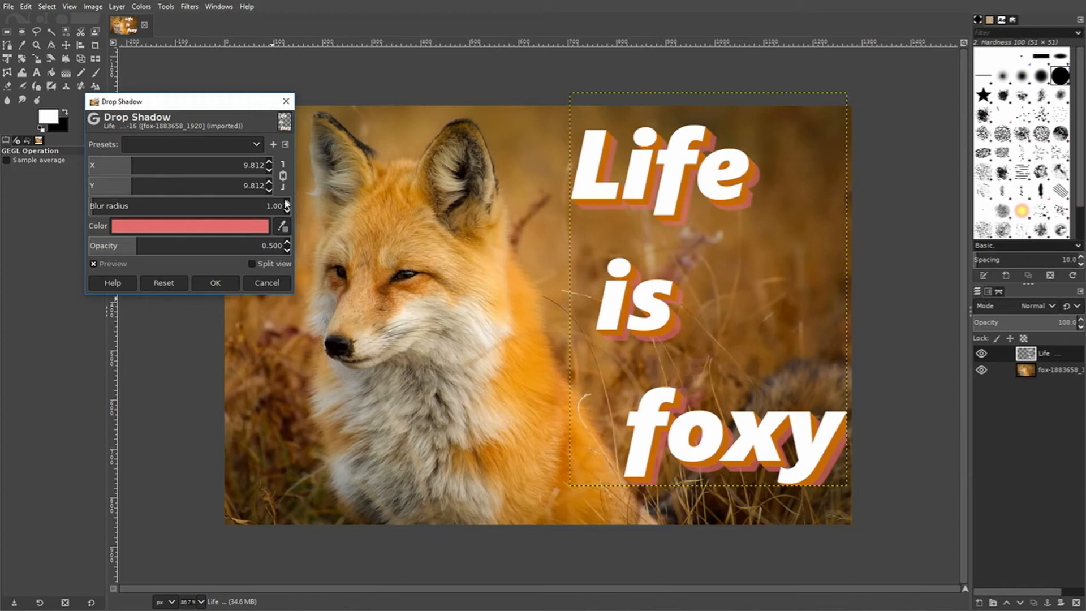
scroll(286, 205, "up", 1)
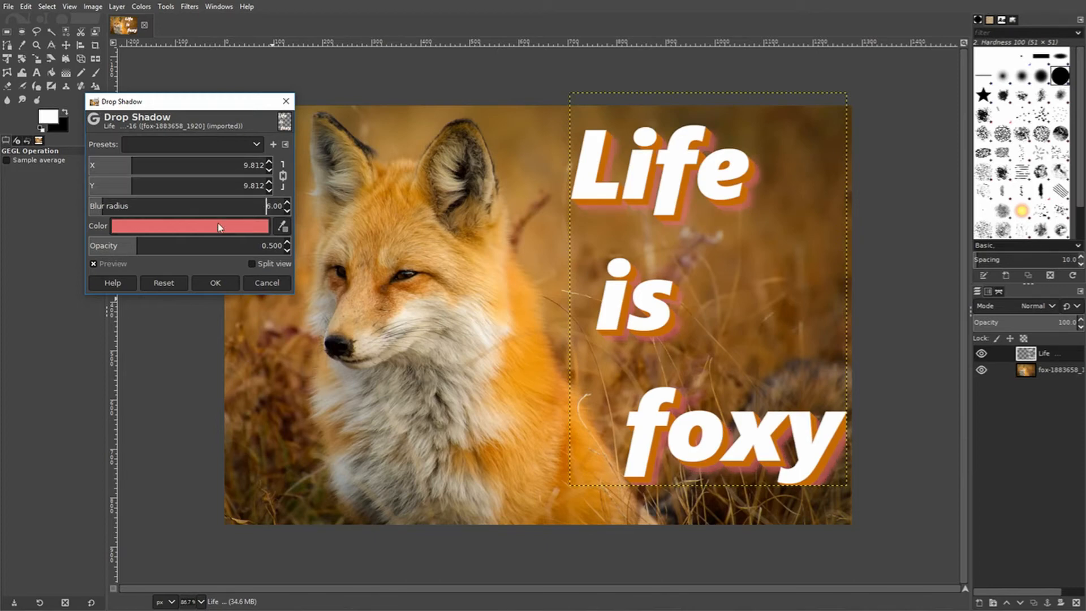
left_click(224, 283)
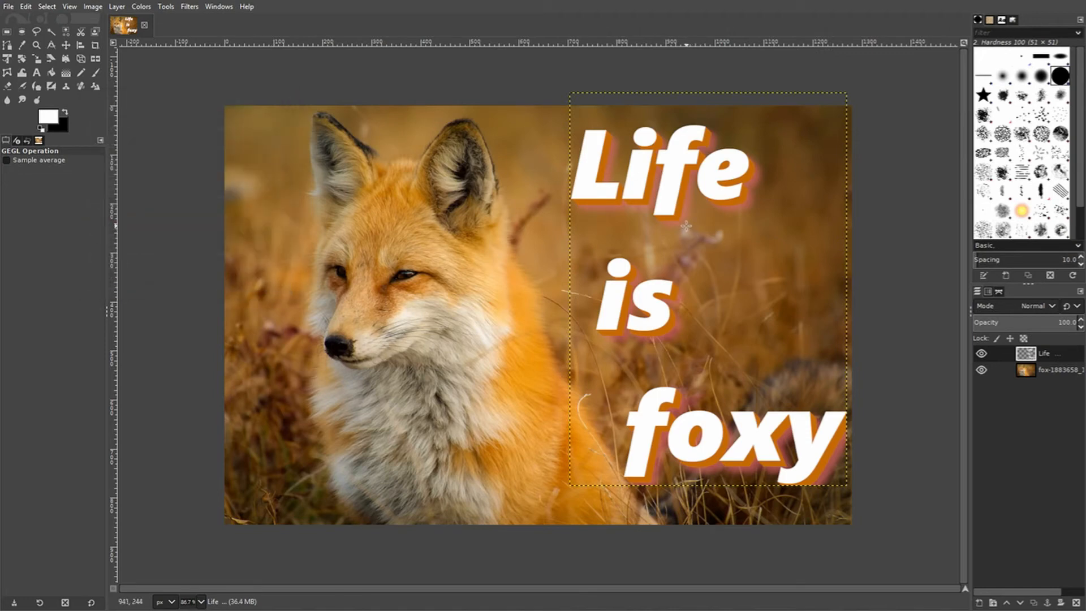
- Make the fox photo layer the active layer
left_click(1027, 371)
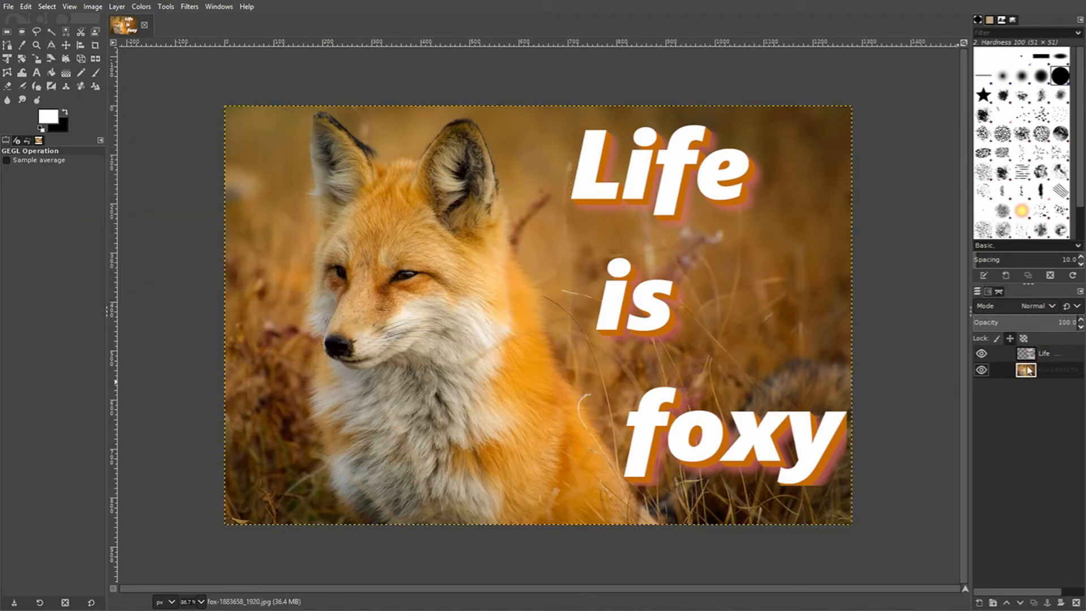